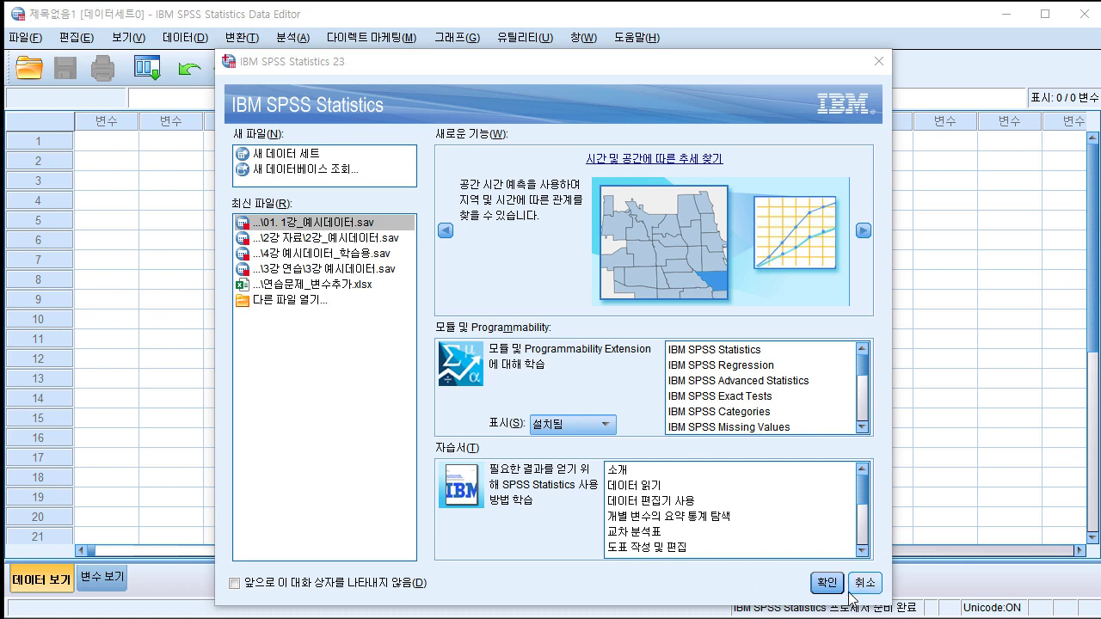
# Step: Dismiss the startup dialog and display the variable definitions of the empty dataset
pyautogui.click(860, 587)
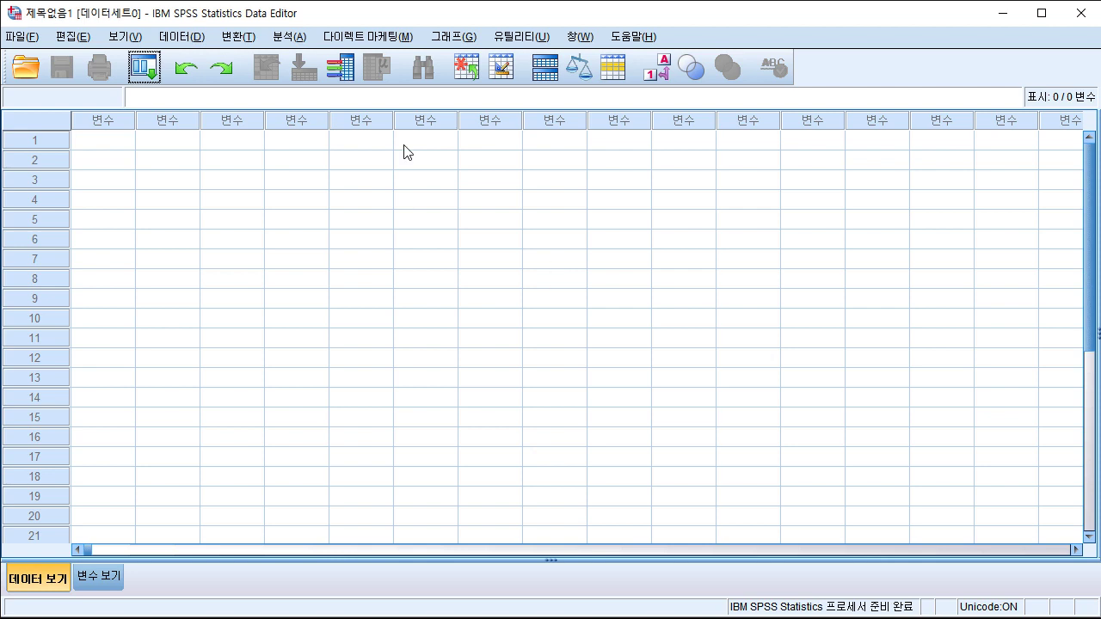
pyautogui.click(116, 583)
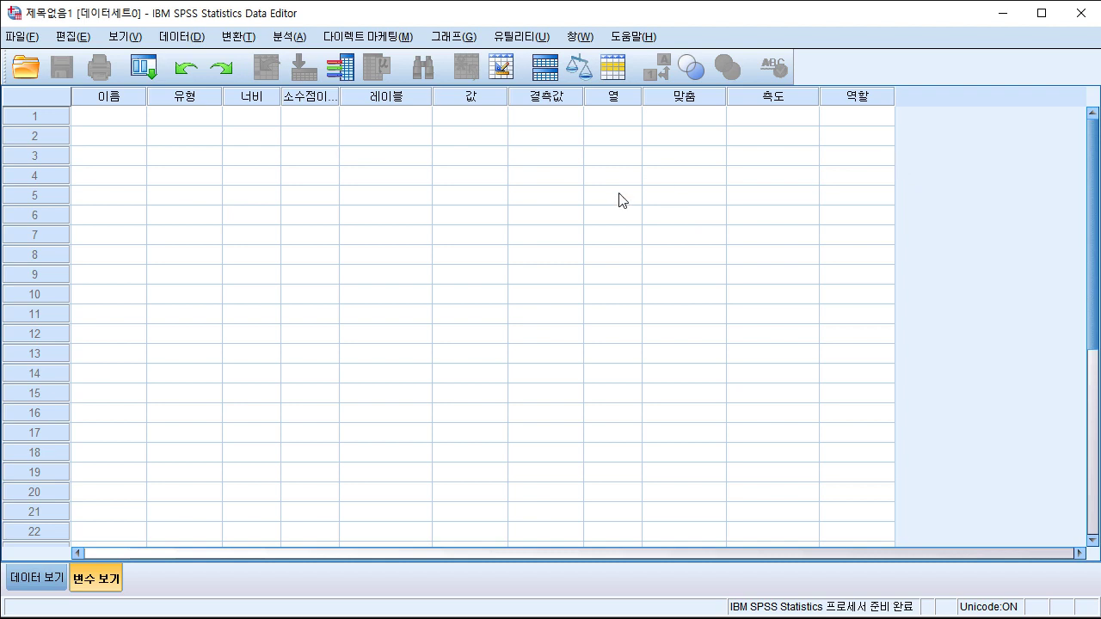
# Step: Open the data file 01. 1강_예시데이터.sav, view its case records and return to its variable definitions
pyautogui.click(32, 39)
pyautogui.moveTo(210, 85)
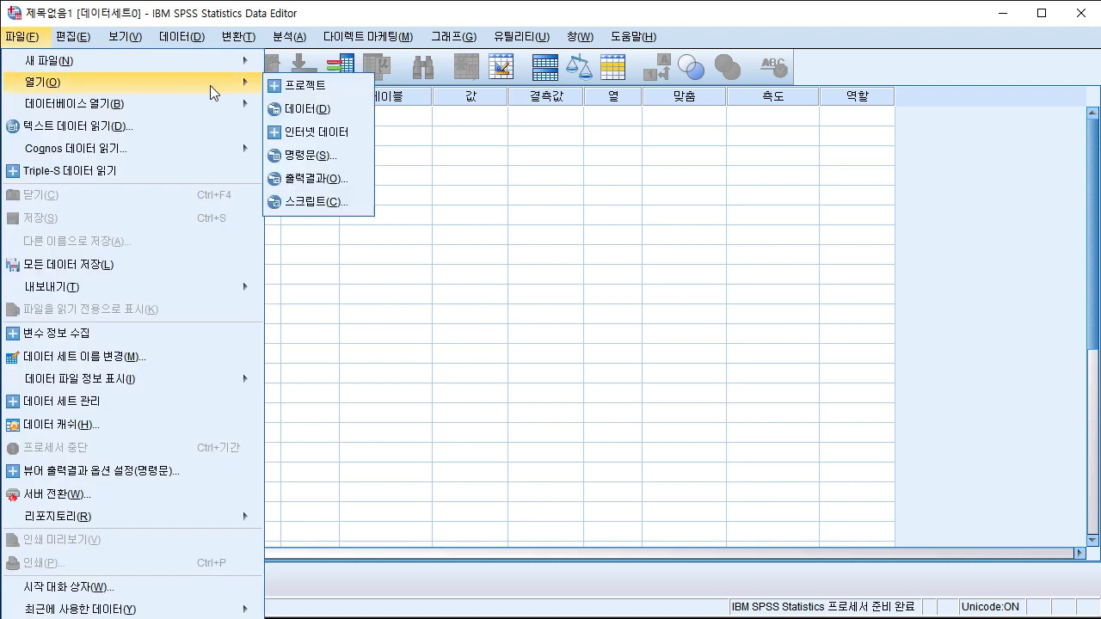
pyautogui.click(308, 109)
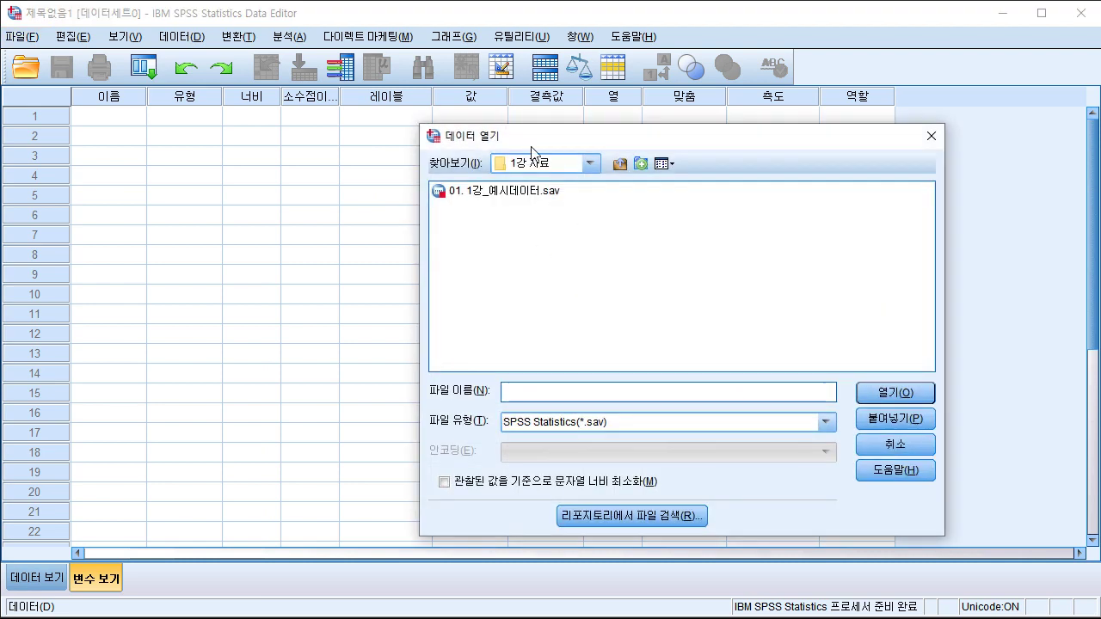
pyautogui.moveTo(533, 137); pyautogui.dragTo(453, 123)
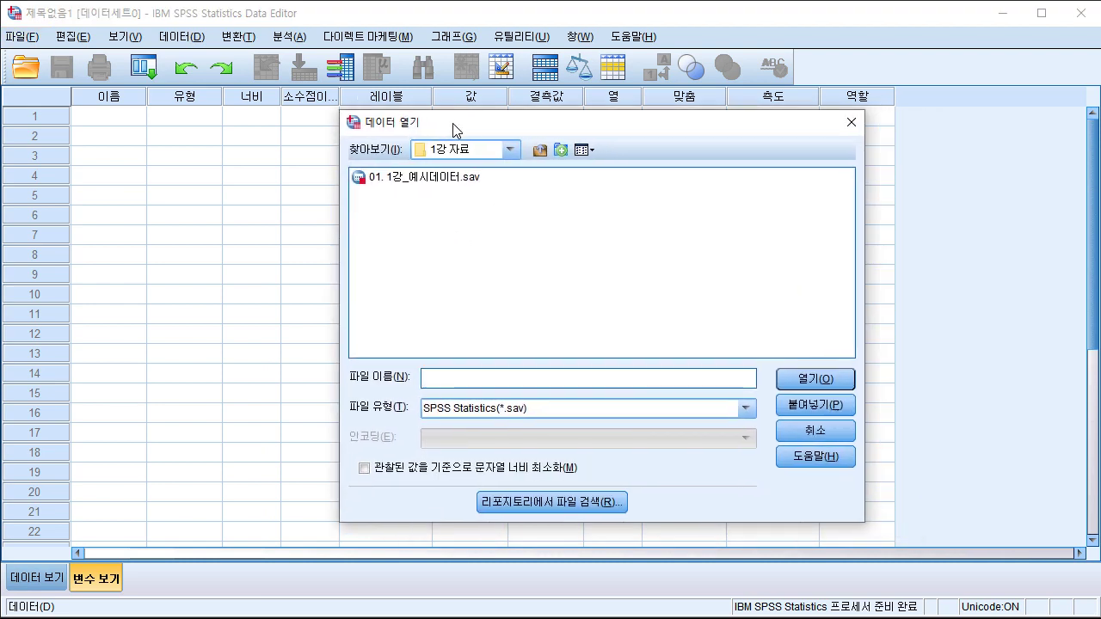
pyautogui.click(451, 179)
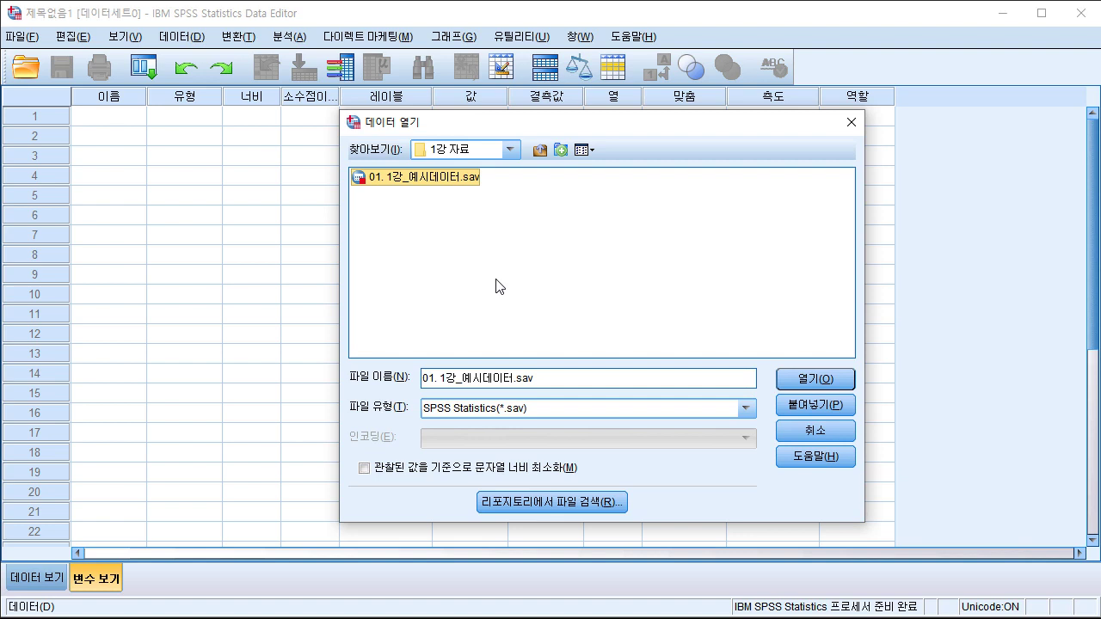
pyautogui.click(793, 381)
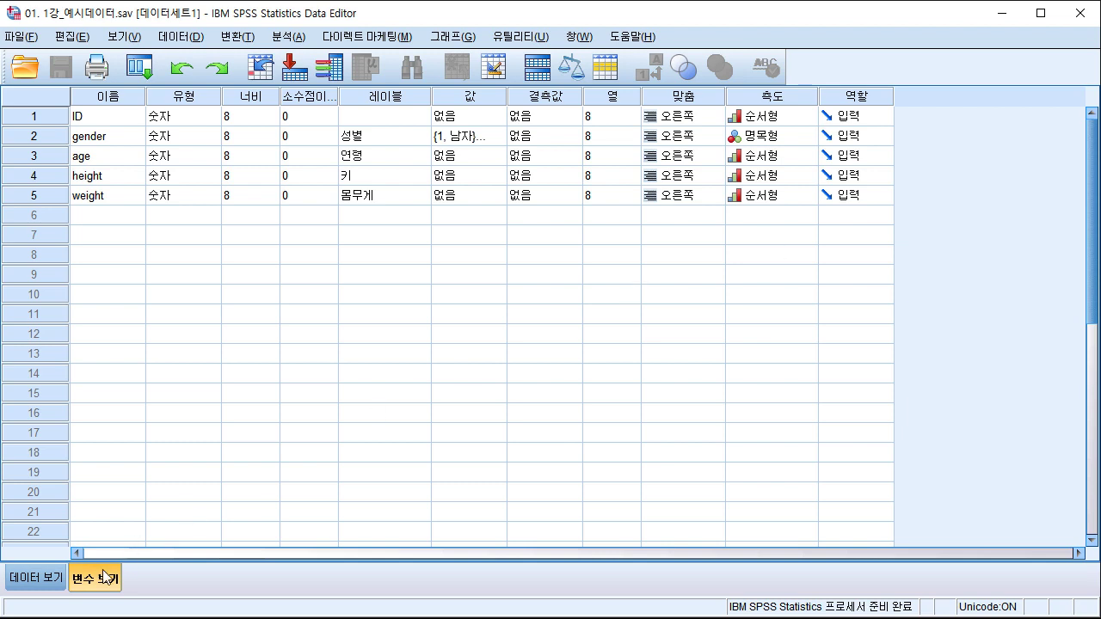
pyautogui.click(48, 585)
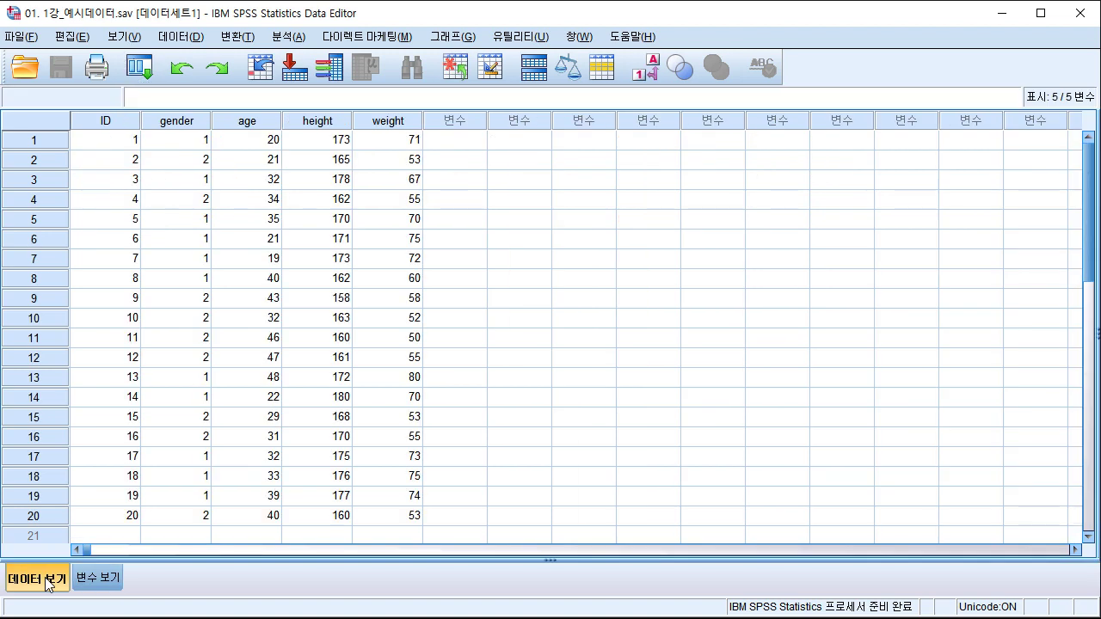
pyautogui.click(97, 588)
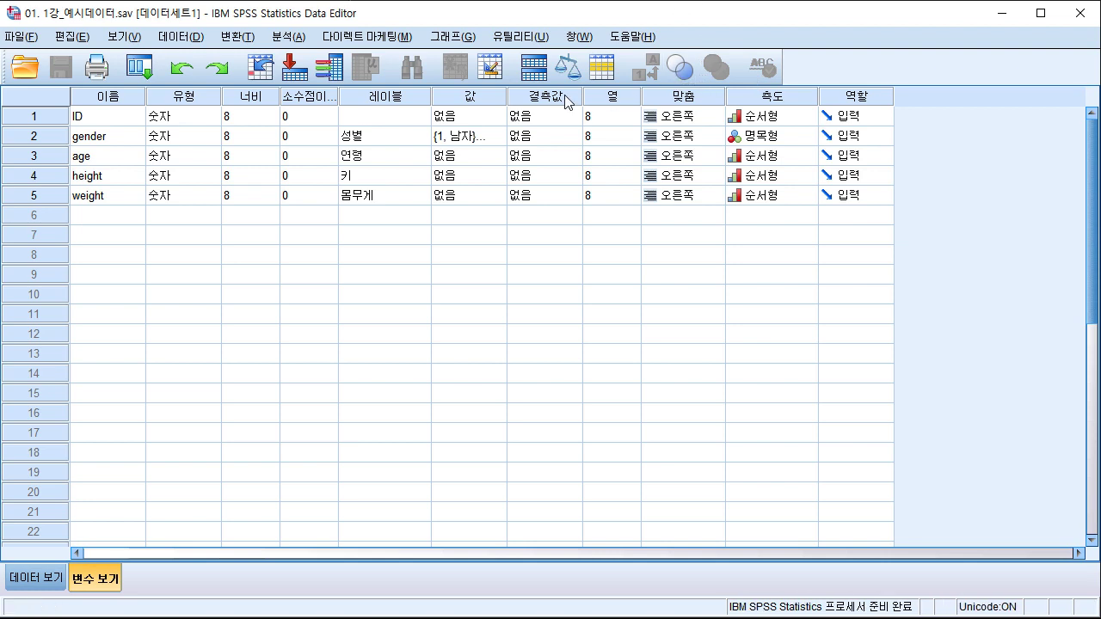
pyautogui.click(22, 37)
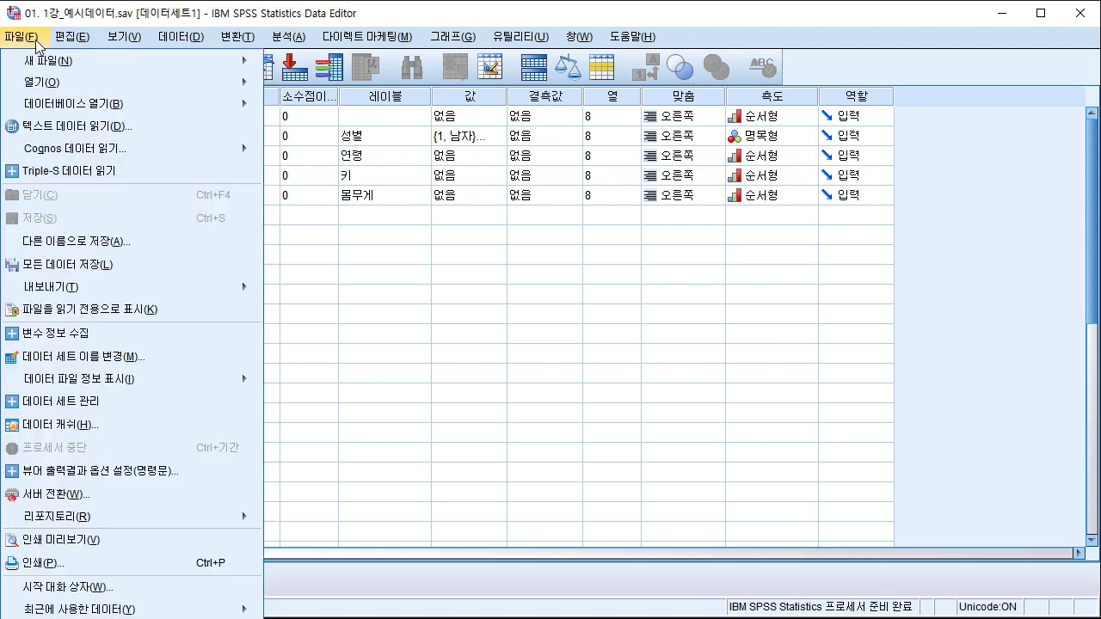
pyautogui.moveTo(52, 86)
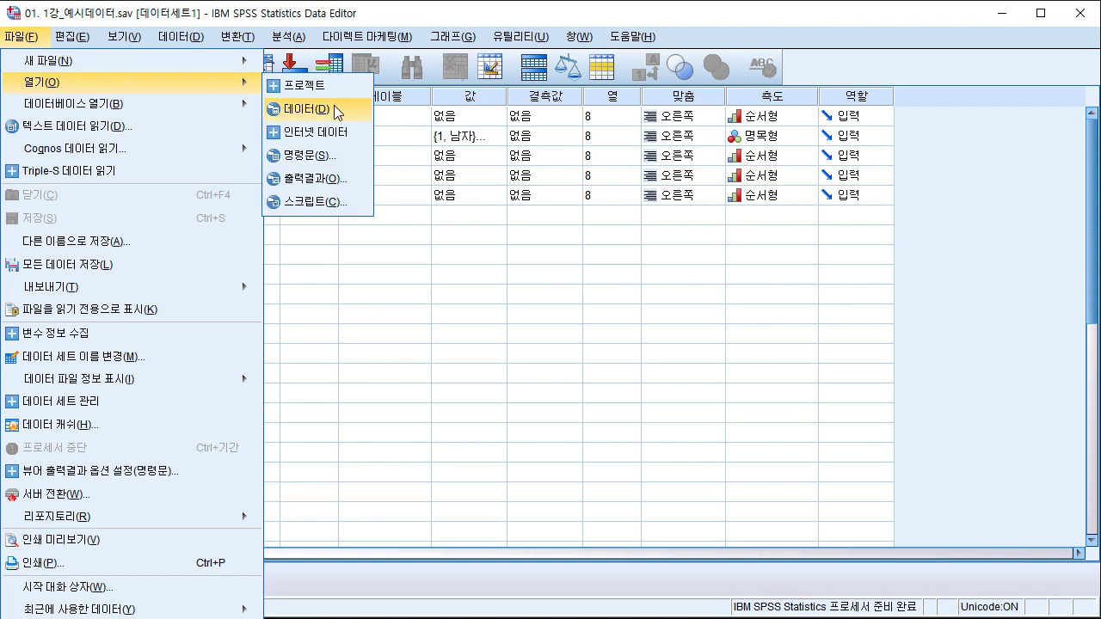
pyautogui.press('Escape')
pyautogui.press('Escape')
pyautogui.hotkey('alt', 'v')
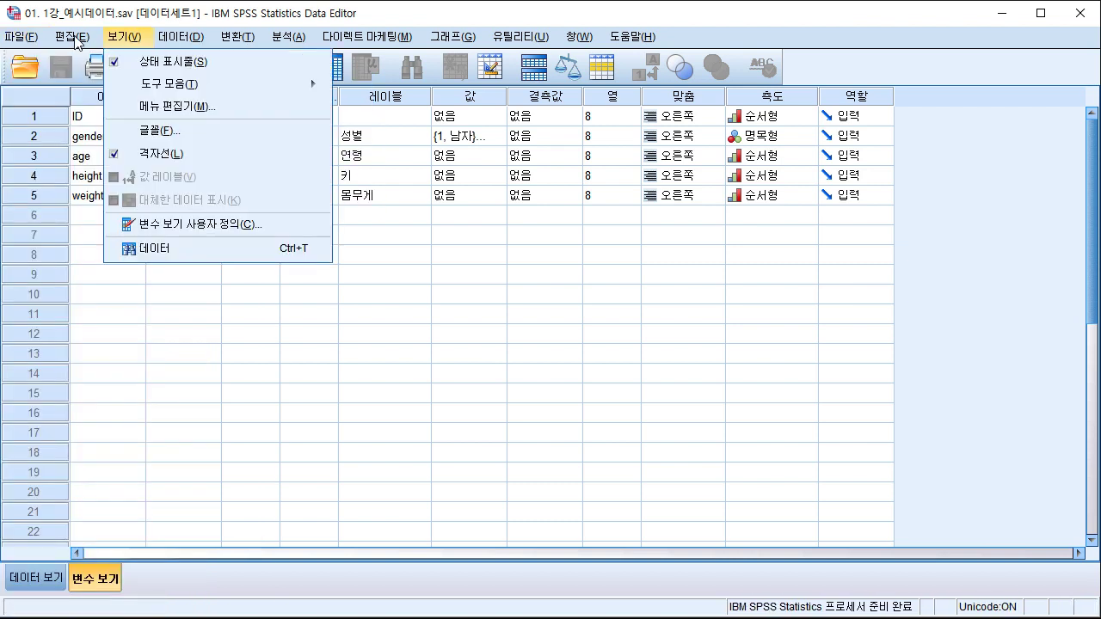
pyautogui.press('Escape')
pyautogui.click(77, 39)
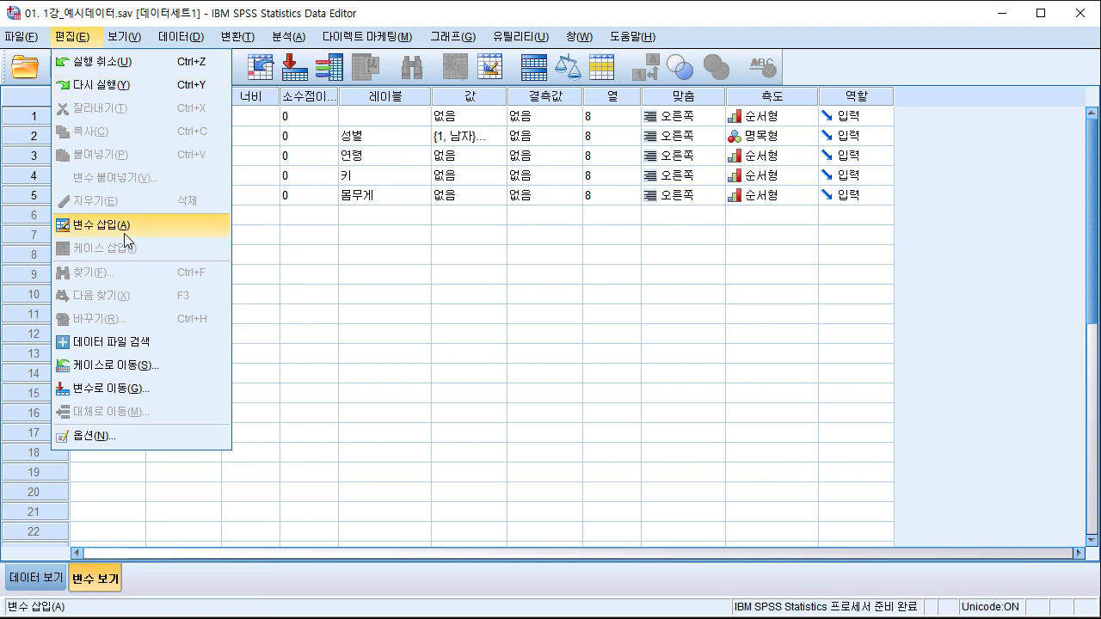
pyautogui.click(123, 39)
pyautogui.click(123, 39)
pyautogui.moveTo(169, 43)
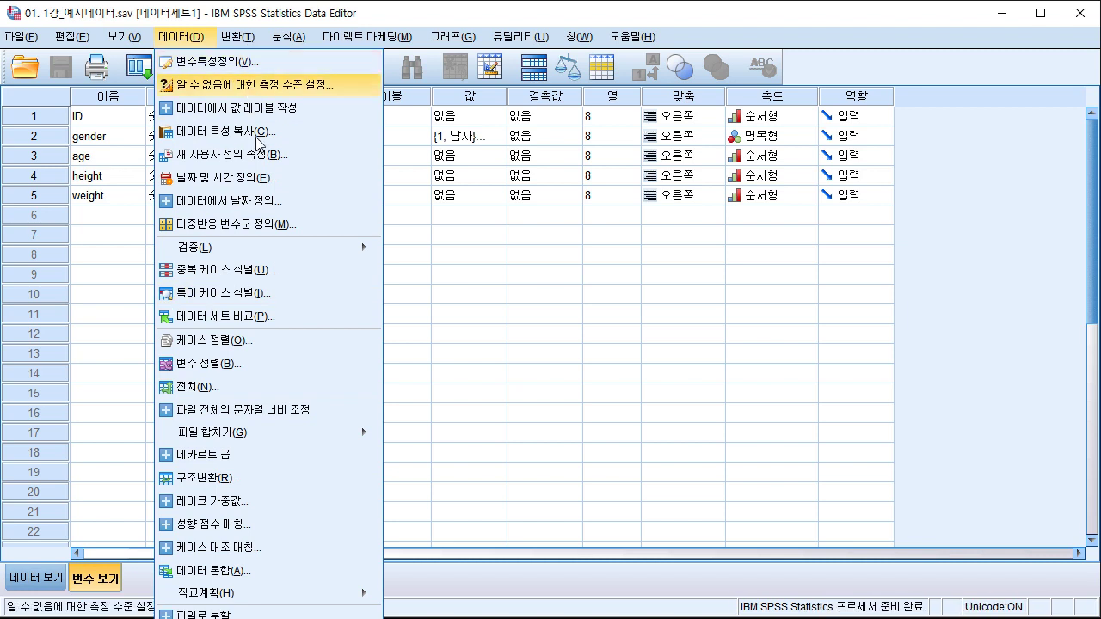
pyautogui.moveTo(273, 252)
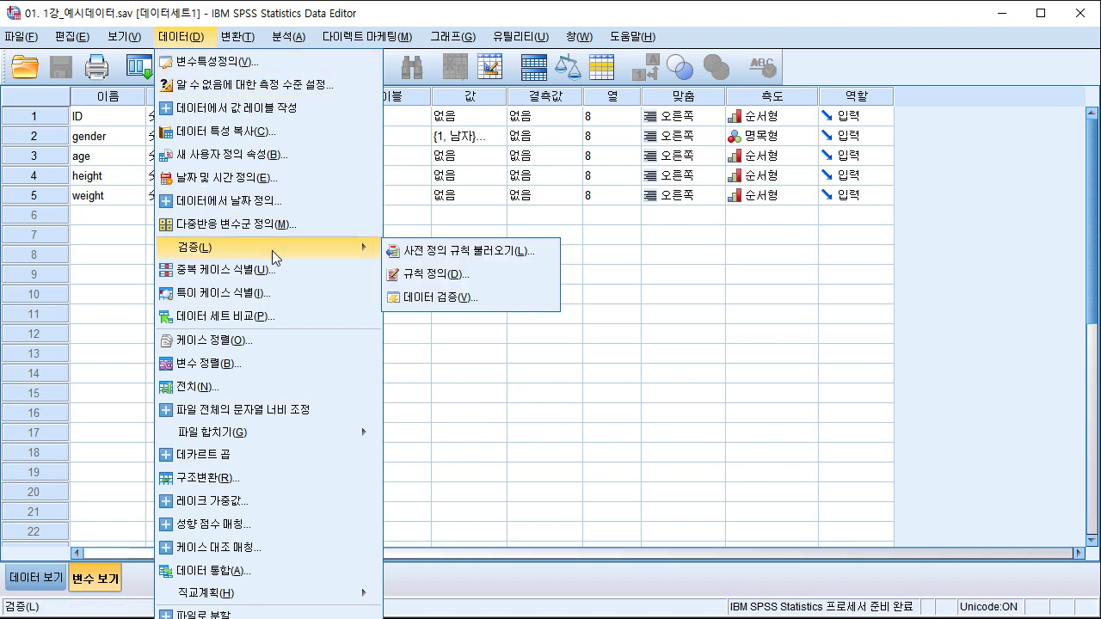
pyautogui.moveTo(332, 428)
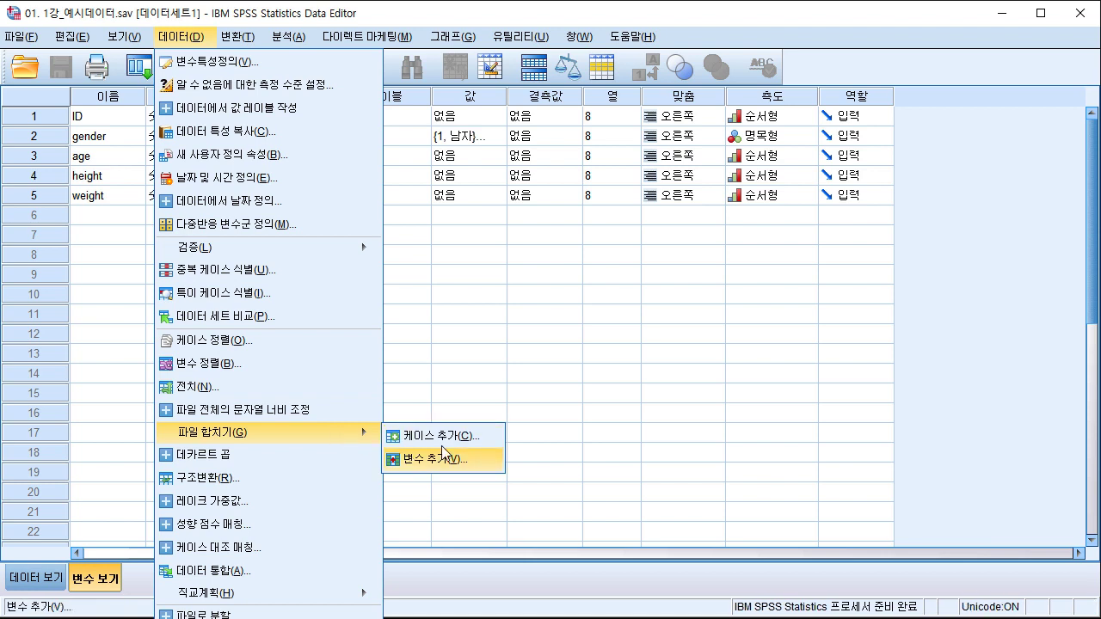
pyautogui.moveTo(239, 38)
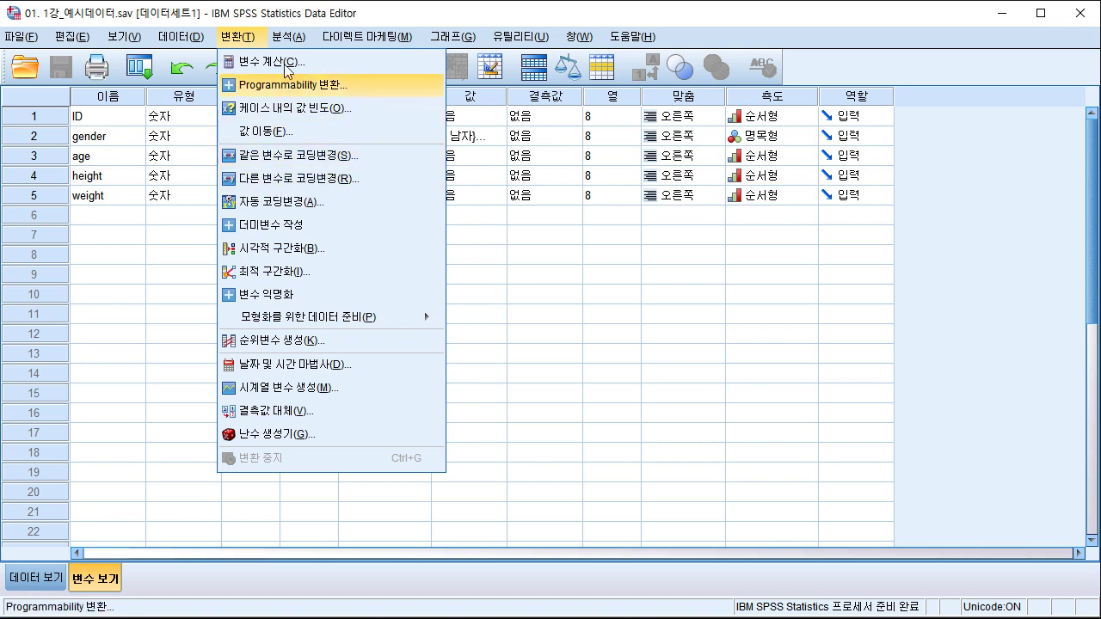
pyautogui.moveTo(287, 36)
pyautogui.moveTo(324, 92)
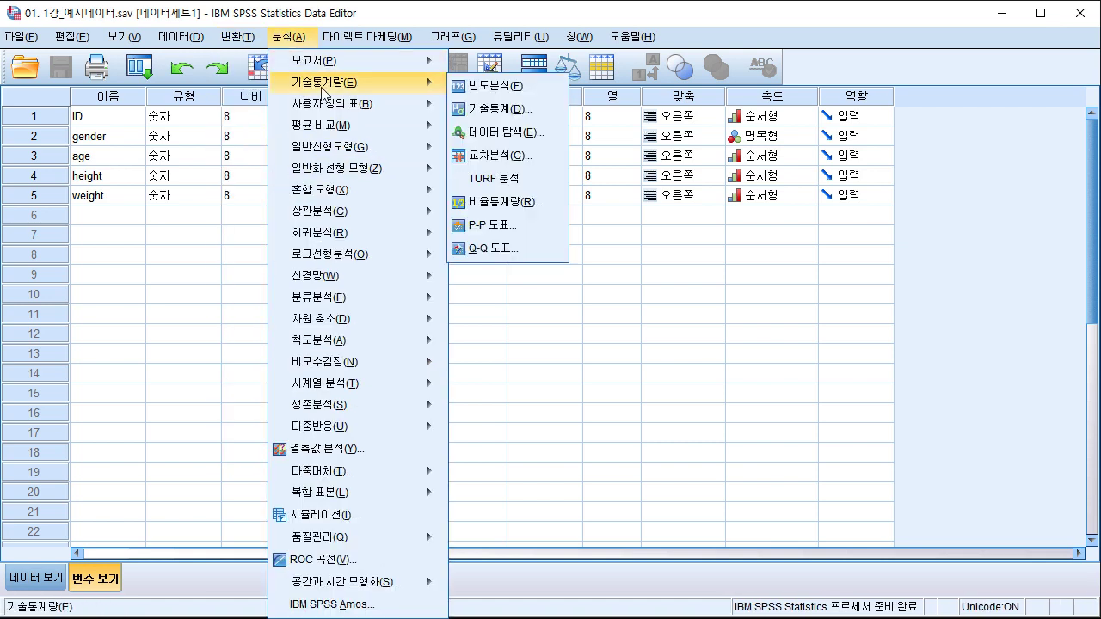
pyautogui.moveTo(337, 128)
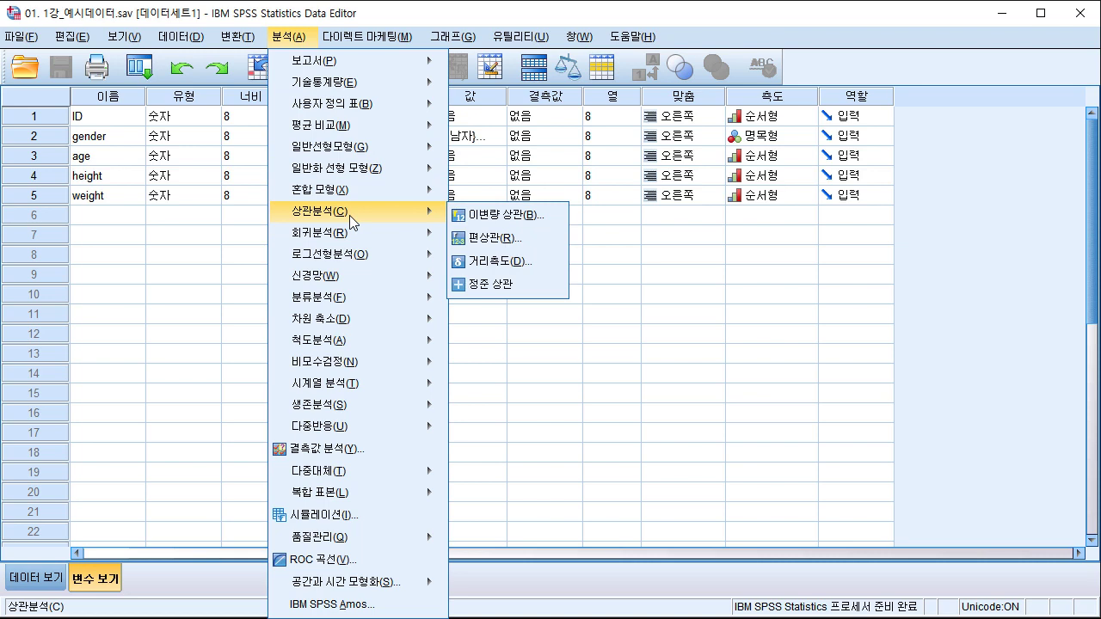
pyautogui.moveTo(349, 225)
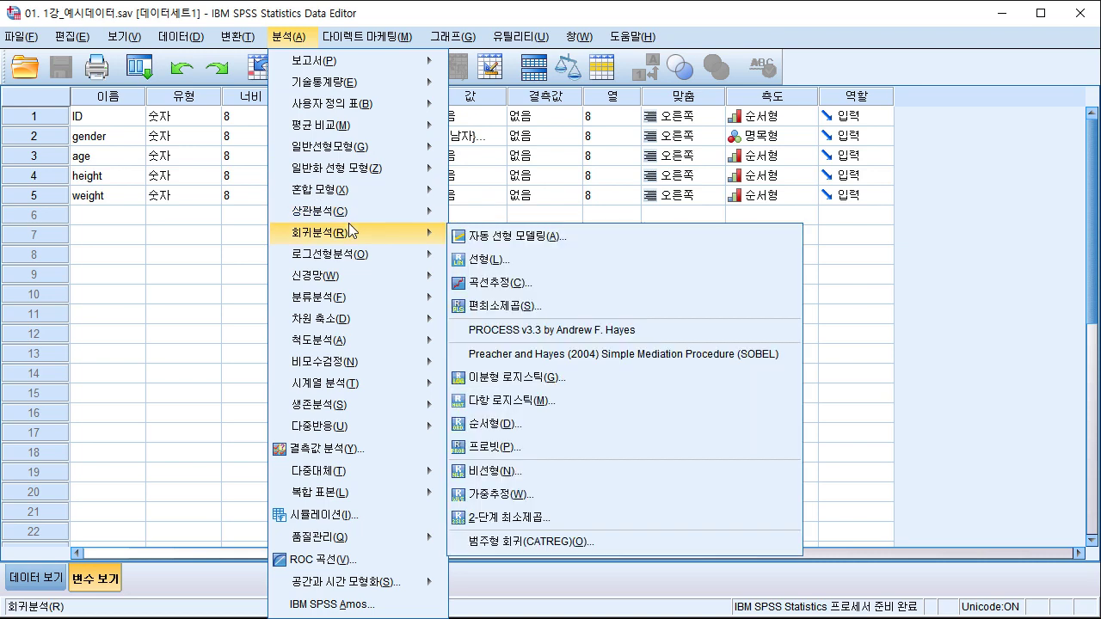
pyautogui.click(955, 320)
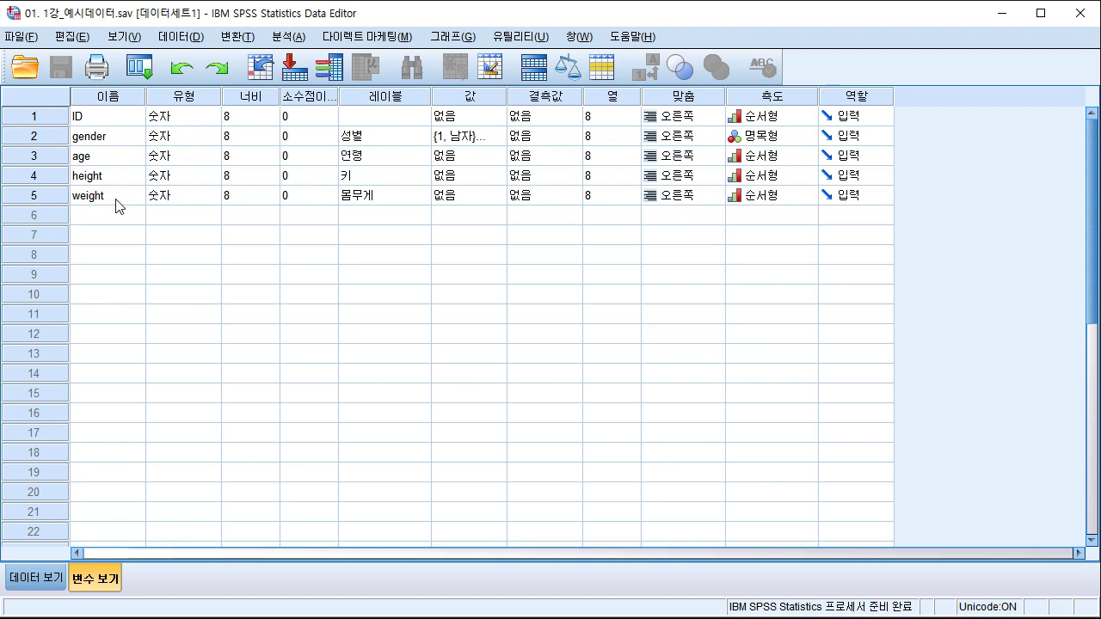
# Step: Try retyping the name of the gender variable
pyautogui.click(118, 139)
pyautogui.click(121, 137)
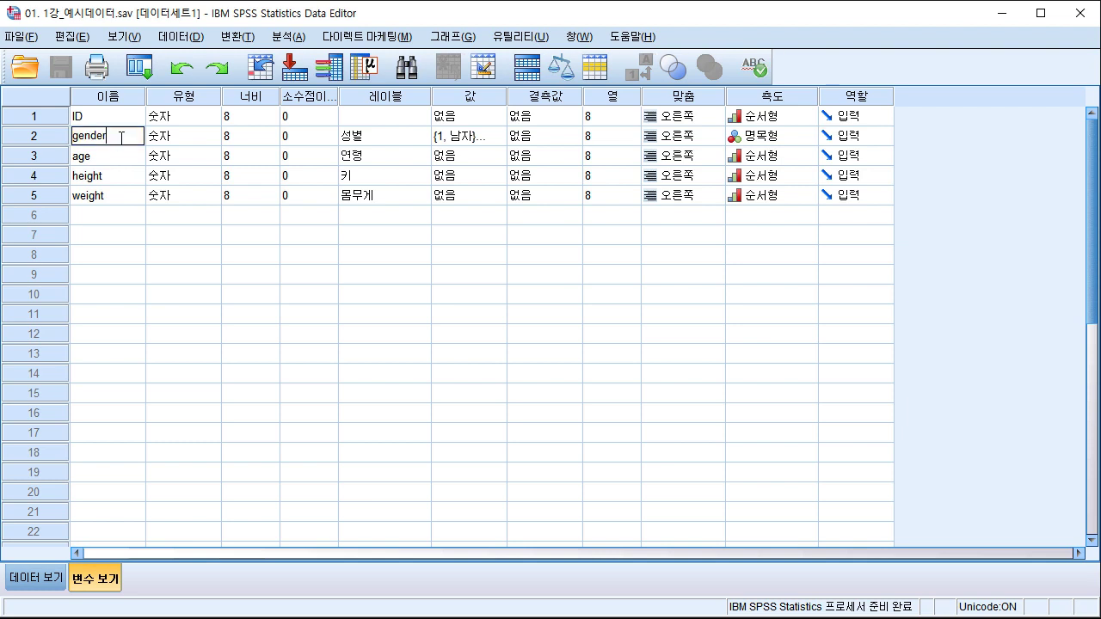
pyautogui.press('BackSpace')
pyautogui.press('BackSpace')
pyautogui.press('BackSpace')
pyautogui.write('ge')
pyautogui.click(154, 244)
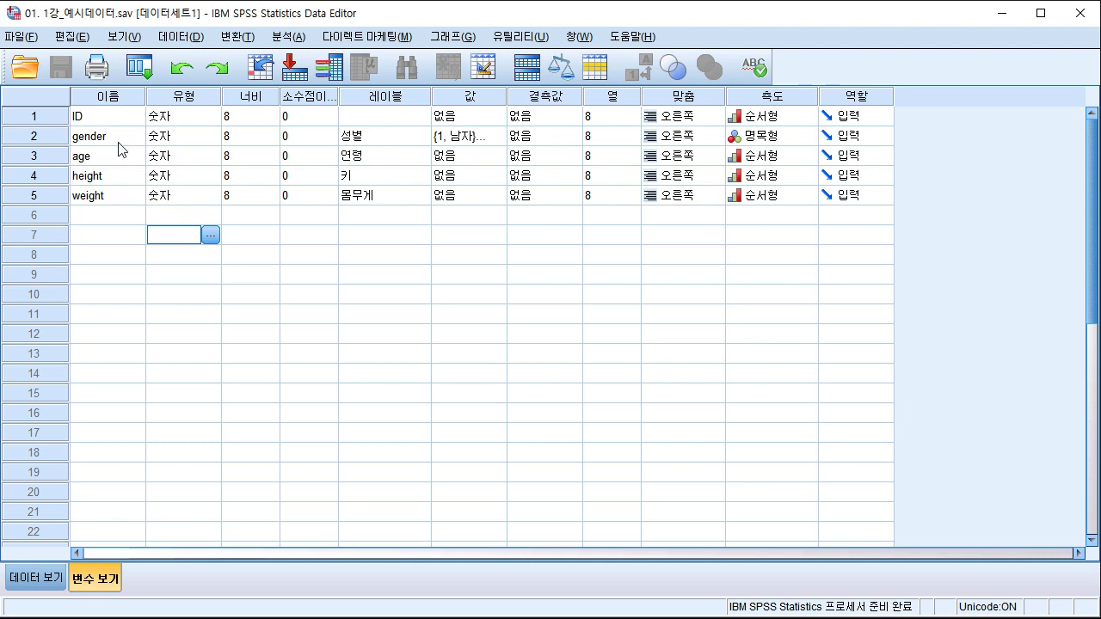
# Step: Open the variable type settings for ID and close them again
pyautogui.click(205, 120)
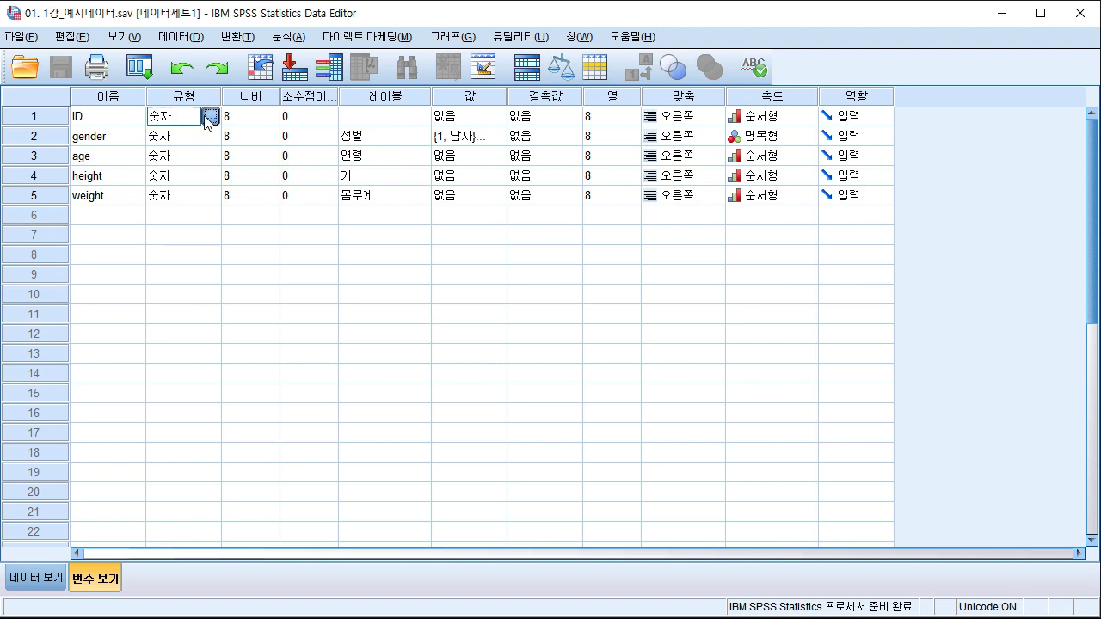
pyautogui.click(209, 119)
pyautogui.click(721, 167)
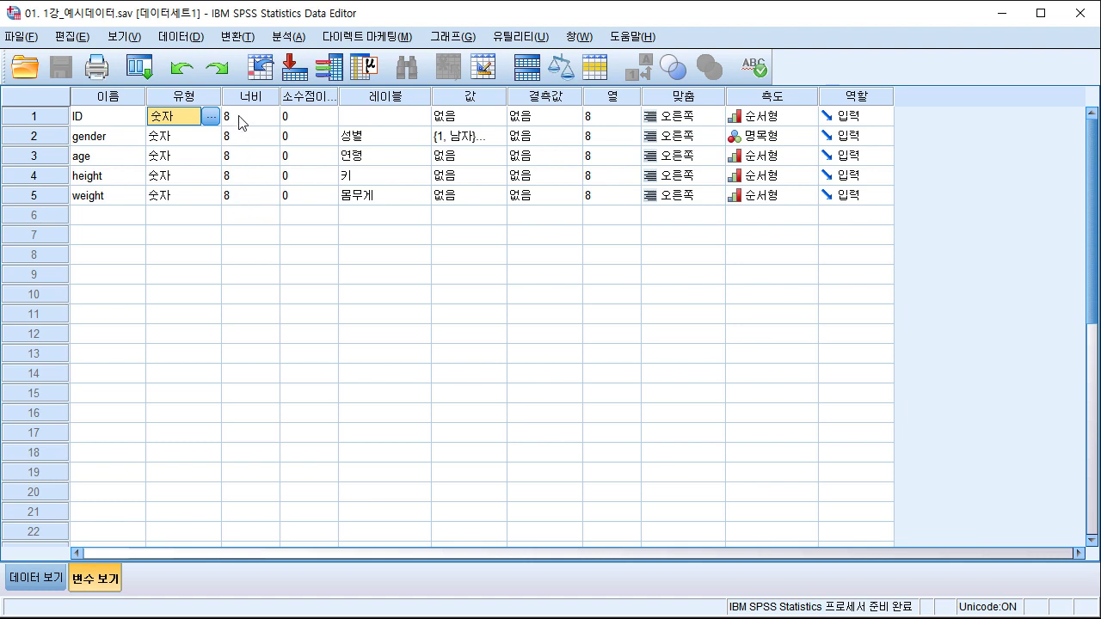
# Step: Try adjusting the number of decimal places for ID, and select the label of gender
pyautogui.click(312, 123)
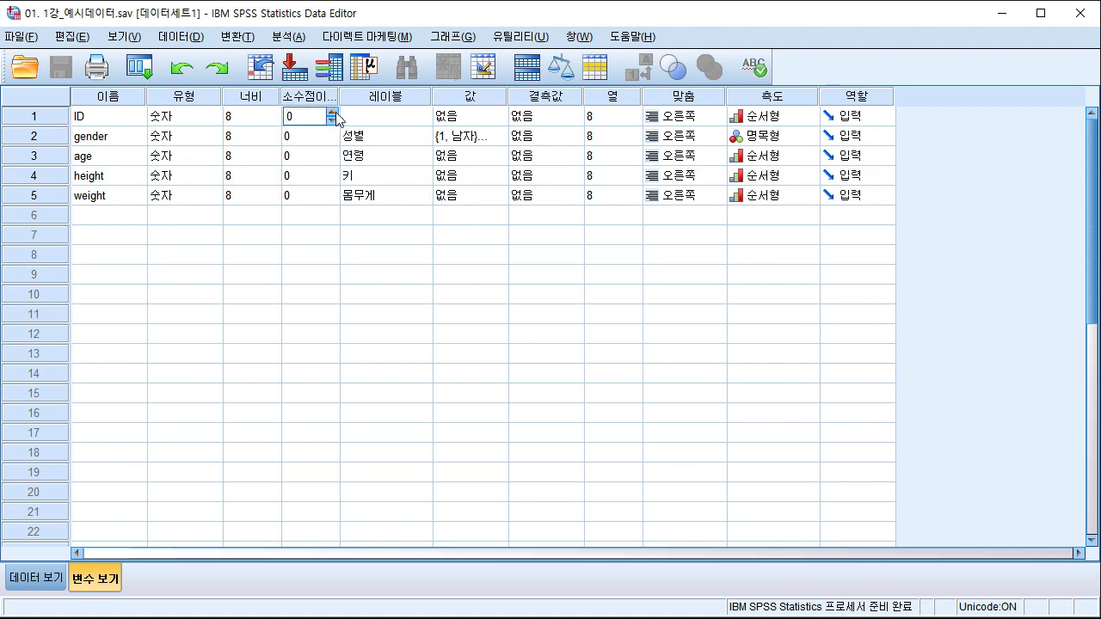
pyautogui.click(334, 112)
pyautogui.click(334, 112)
pyautogui.click(356, 141)
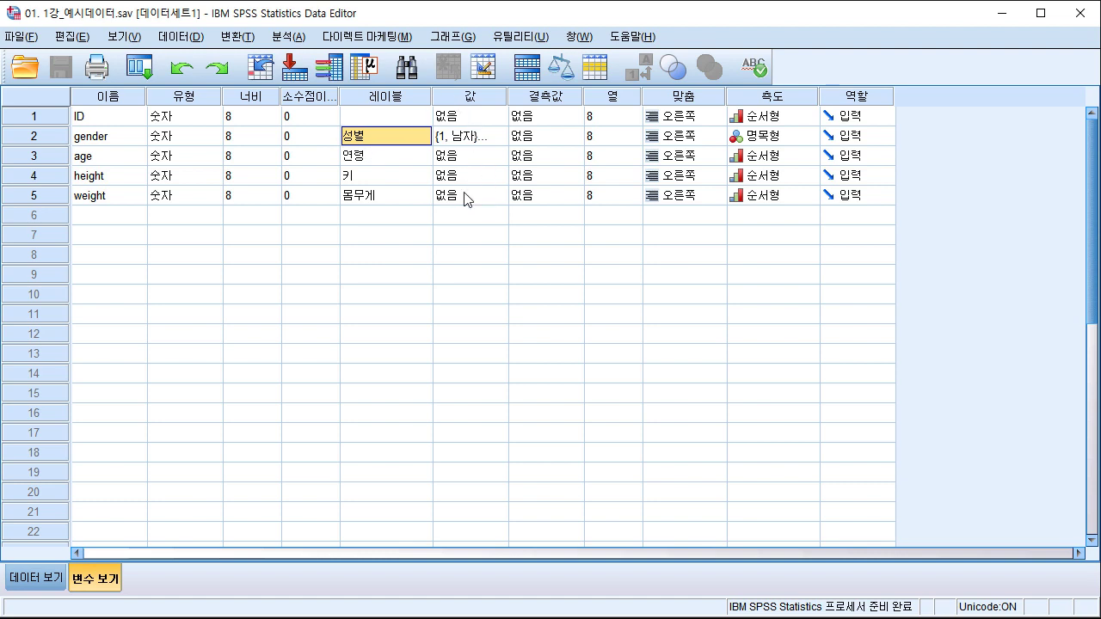
# Step: Compare the recorded case values with the variable definitions by switching between the data and variable views
pyautogui.click(41, 579)
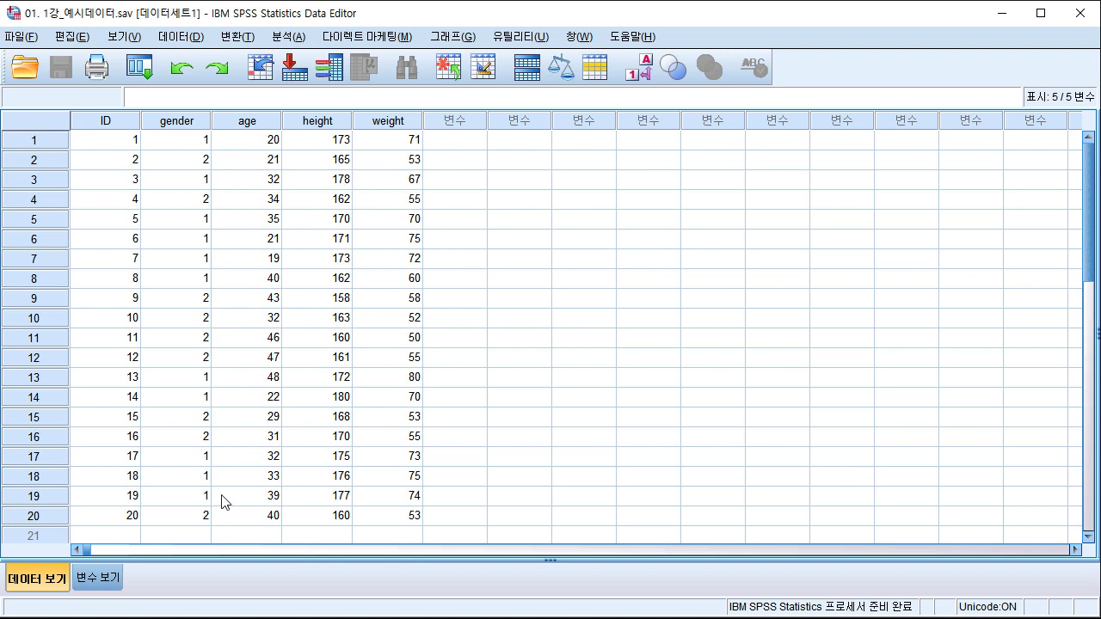
pyautogui.click(98, 579)
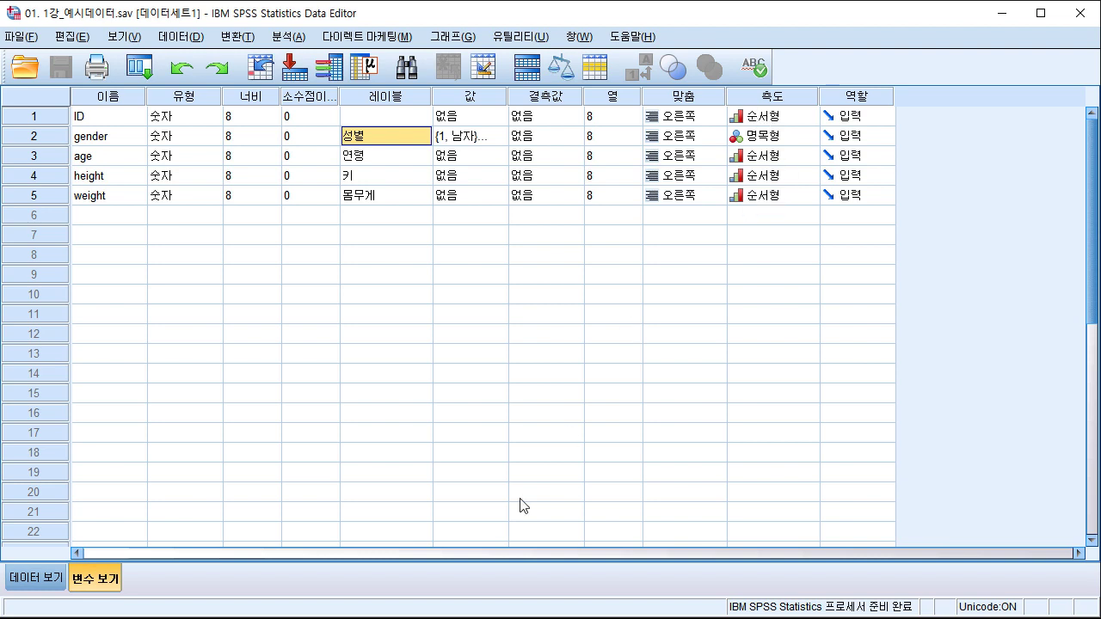
pyautogui.click(34, 577)
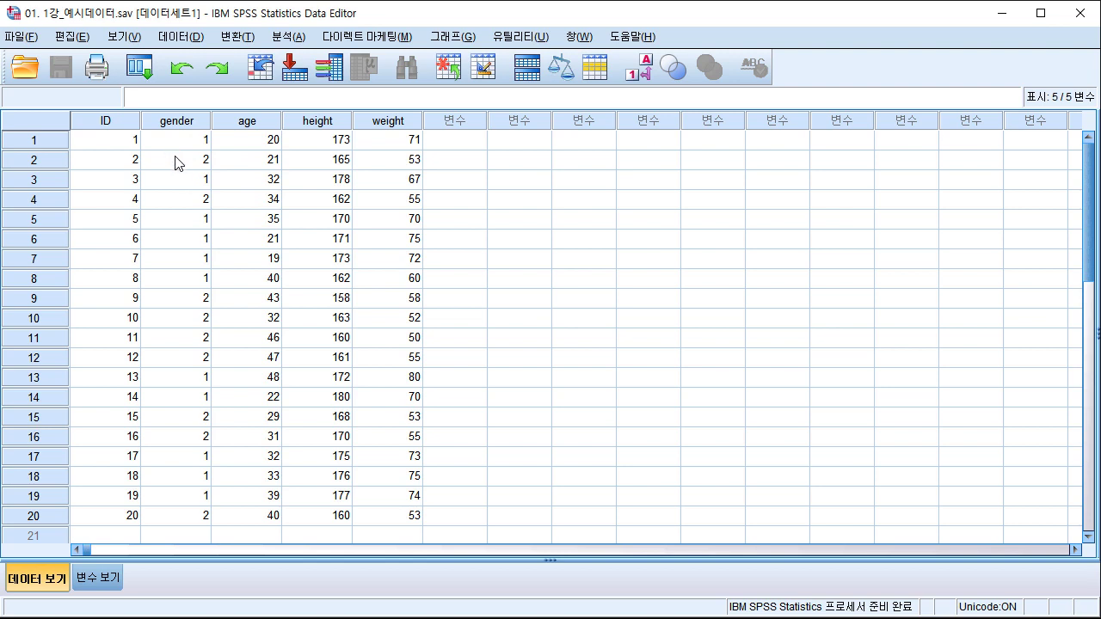
# Step: Inspect the value labels of gender for codes 1 and 2, accept them and return to the case data
pyautogui.click(117, 574)
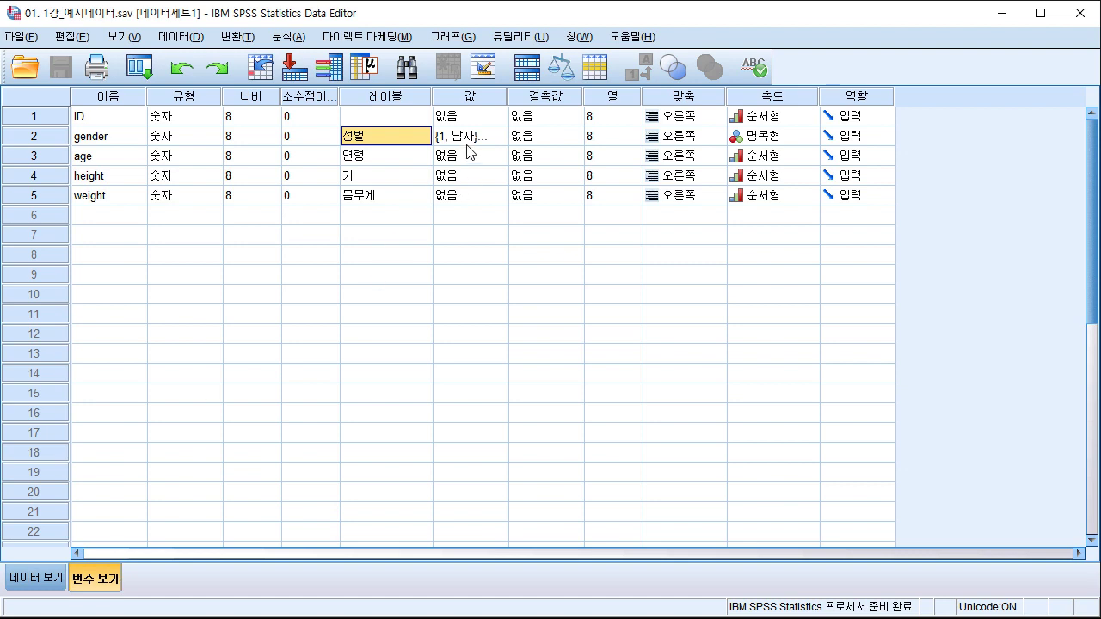
pyautogui.doubleClick(506, 140)
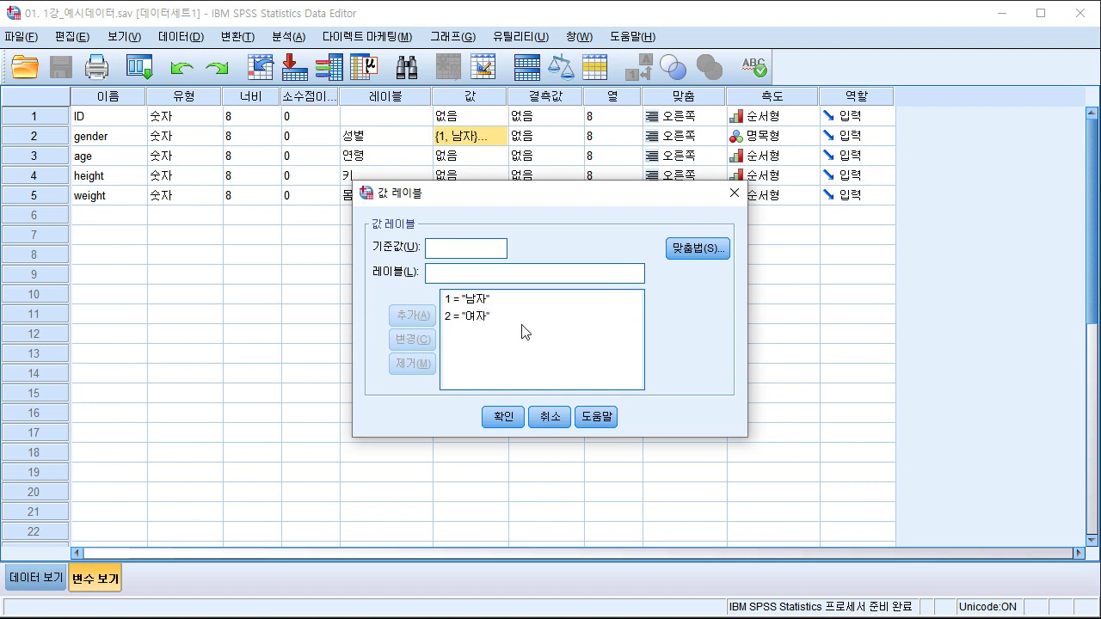
pyautogui.click(478, 303)
pyautogui.hotkey('alt', 'u')
pyautogui.click(462, 301)
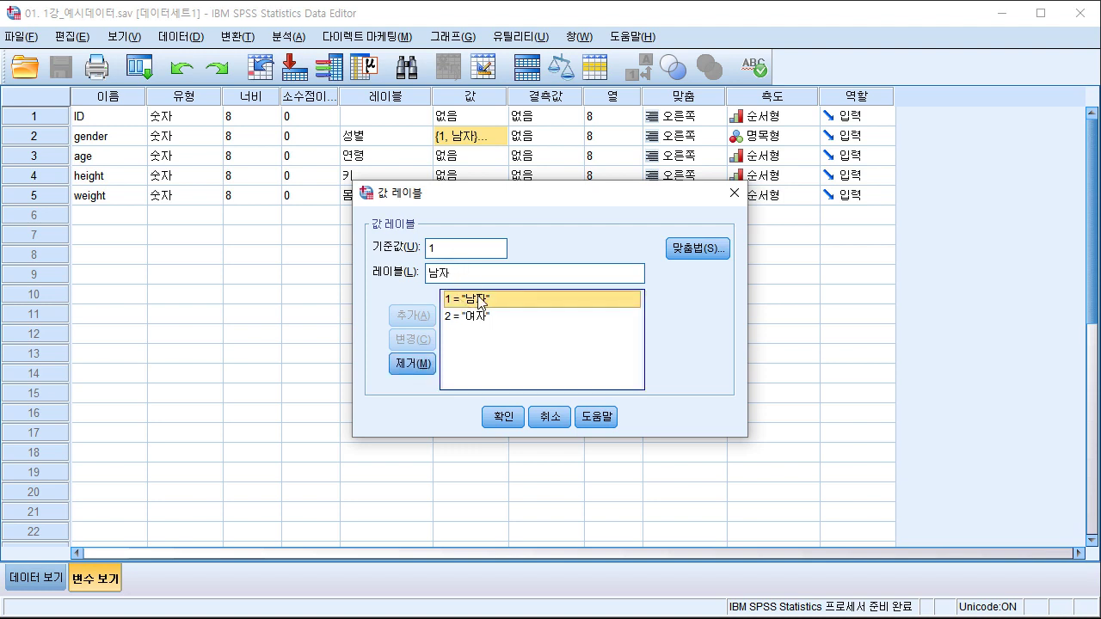
pyautogui.click(481, 318)
pyautogui.click(501, 418)
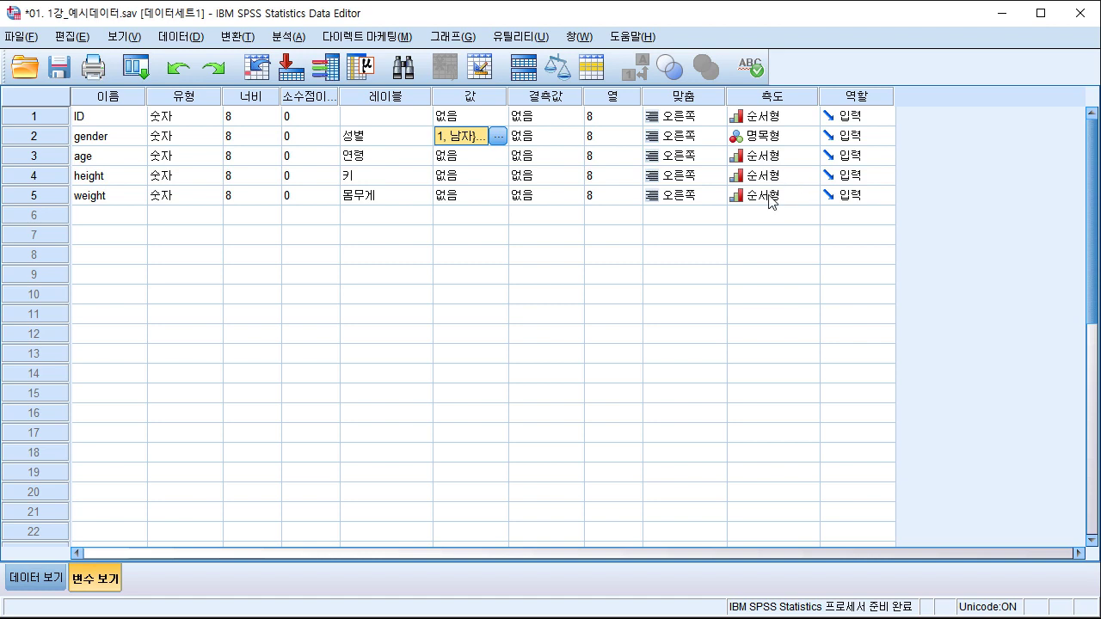
pyautogui.click(12, 577)
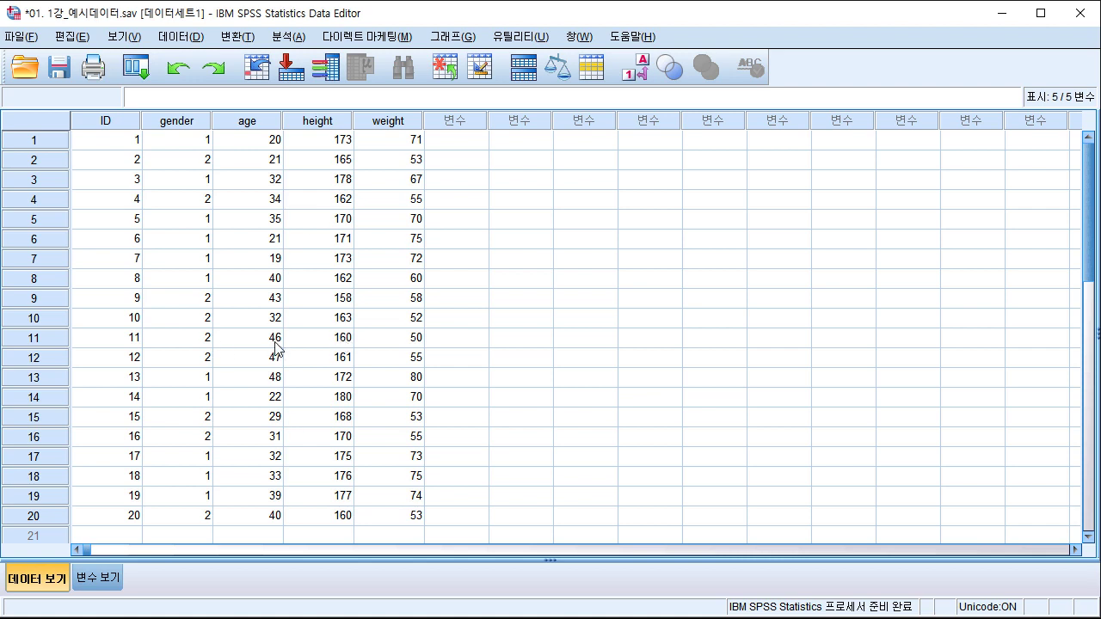
# Step: Run a Frequencies analysis on 성별 [gender] with the frequency table displayed
pyautogui.click(288, 37)
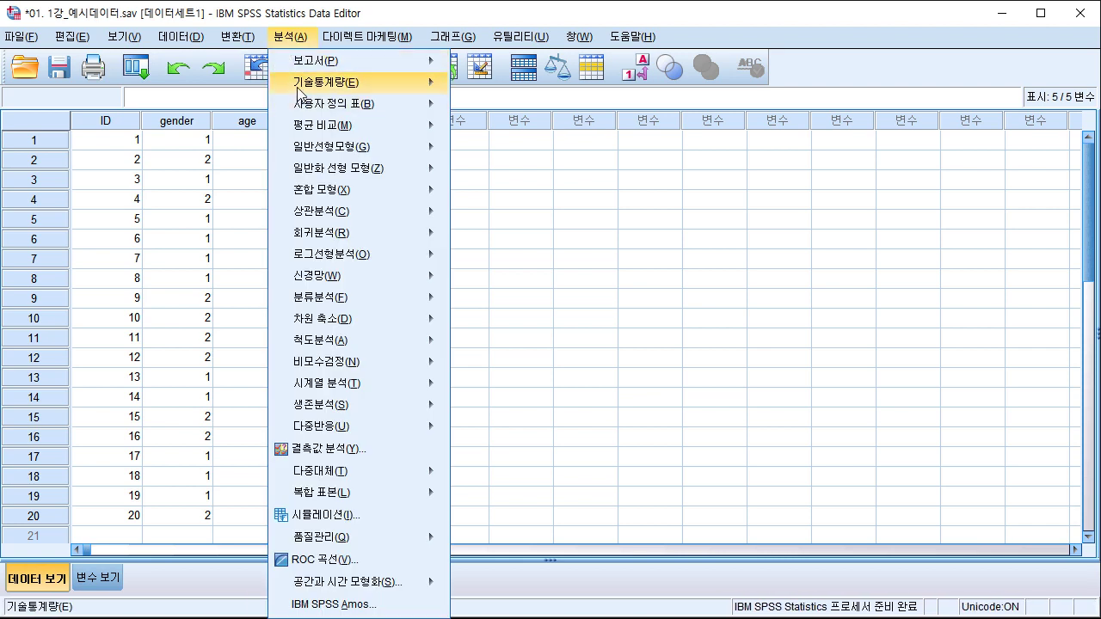
pyautogui.moveTo(298, 87)
pyautogui.click(458, 83)
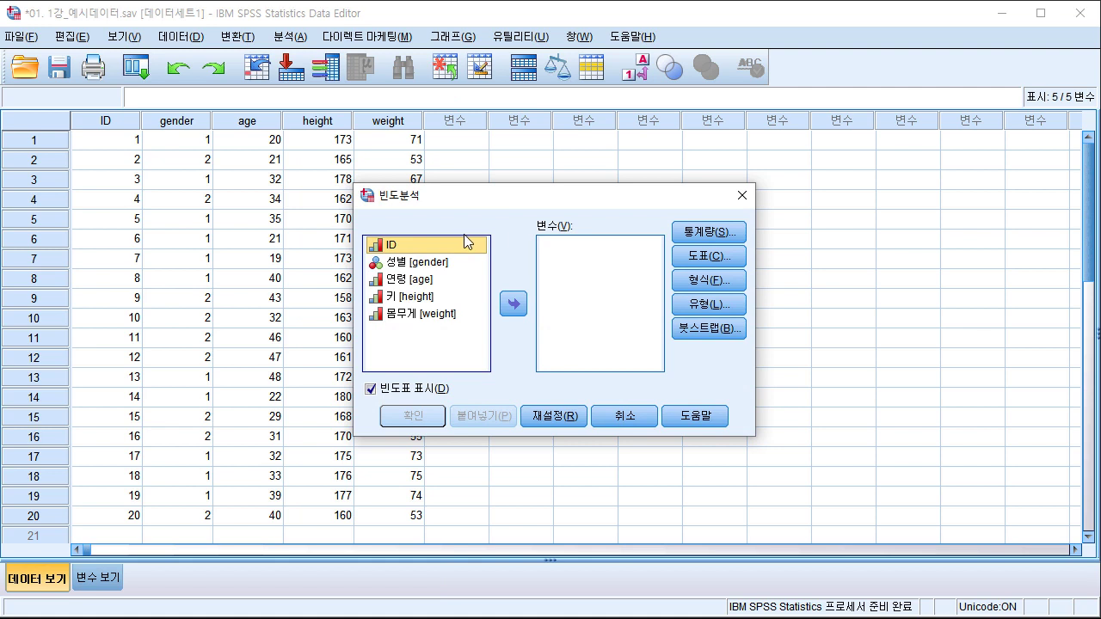
pyautogui.click(456, 268)
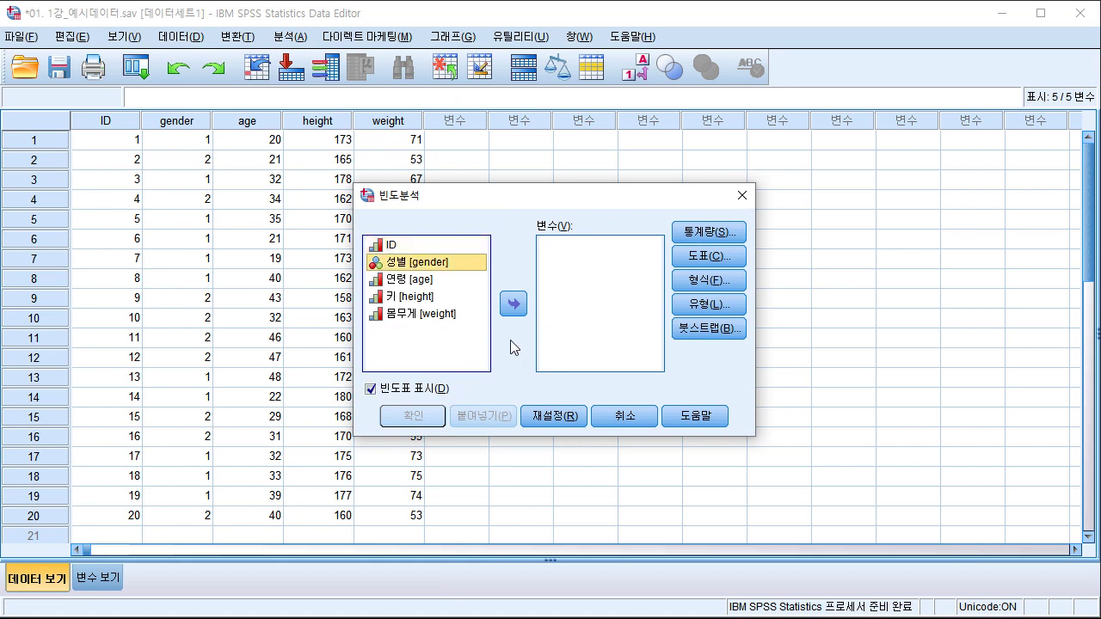
pyautogui.click(513, 305)
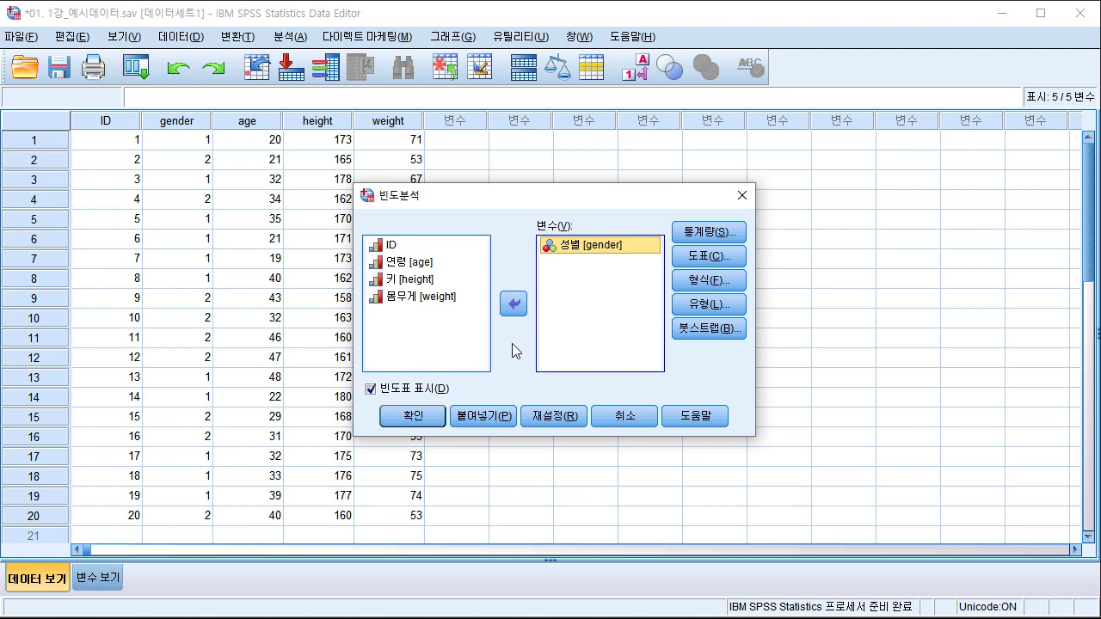
pyautogui.click(419, 417)
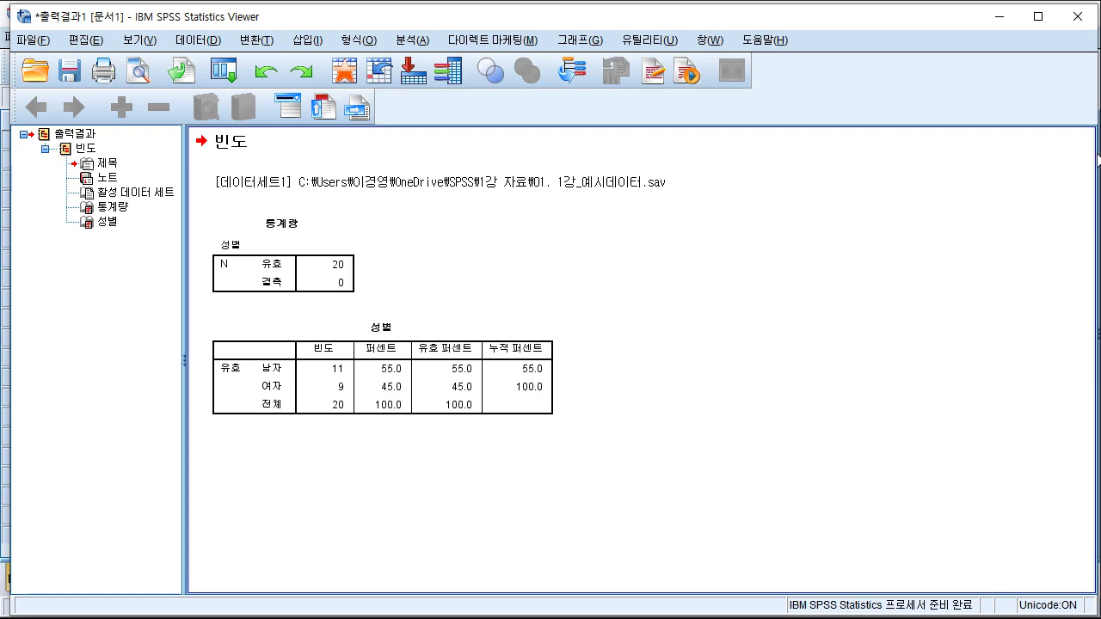
# Step: Compare the gender output with its variable definition in the Data Editor's variable view and return to the output
pyautogui.click(999, 16)
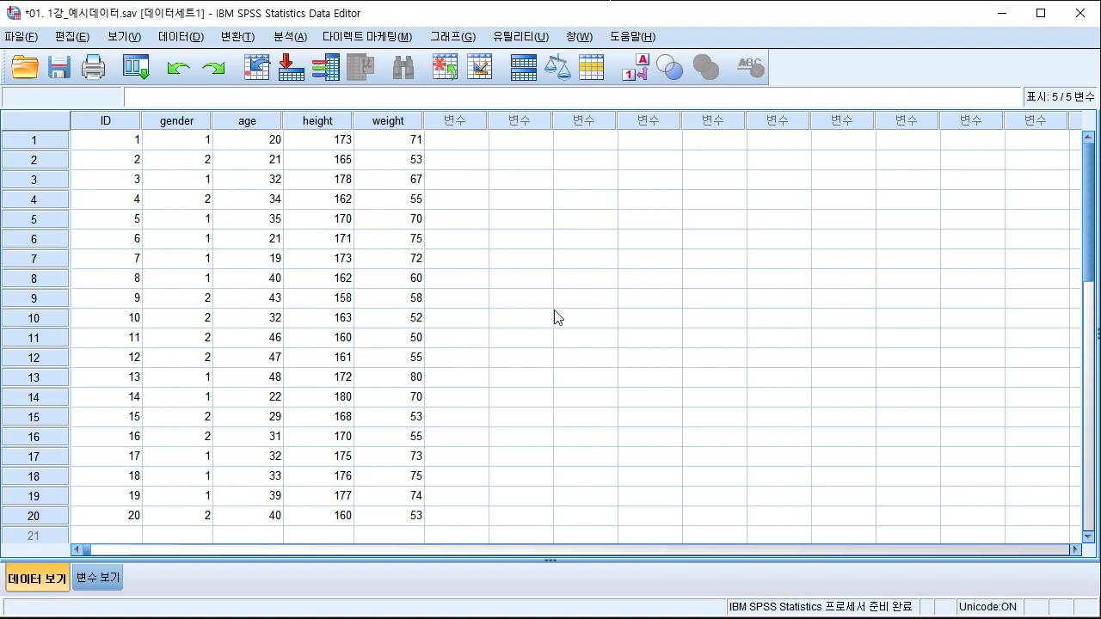
pyautogui.click(113, 579)
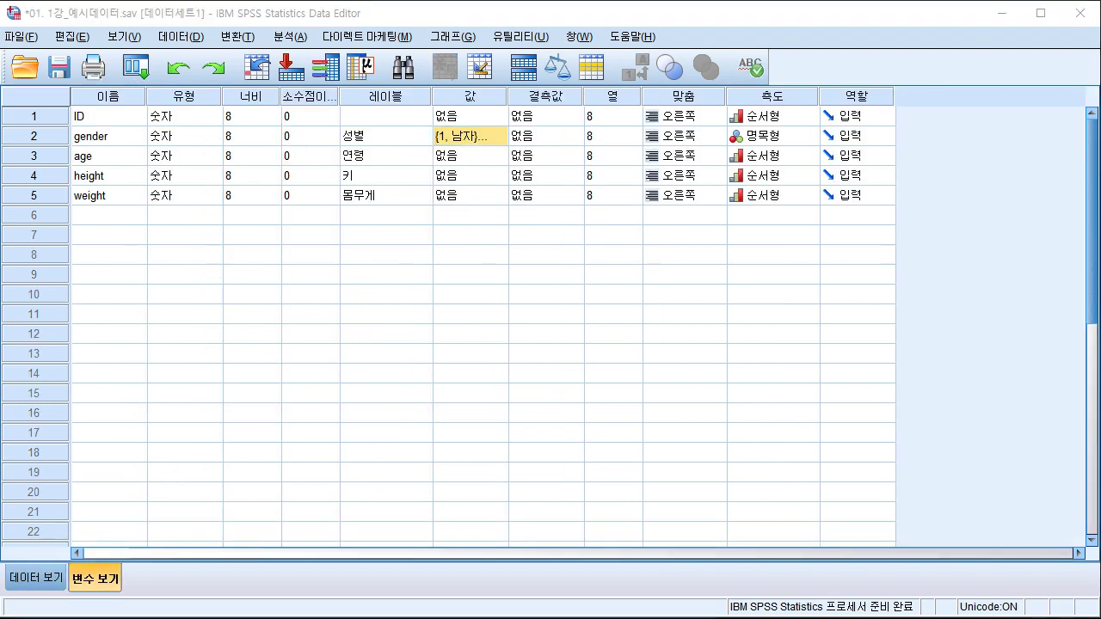
pyautogui.hotkey('alt', 'Tab')
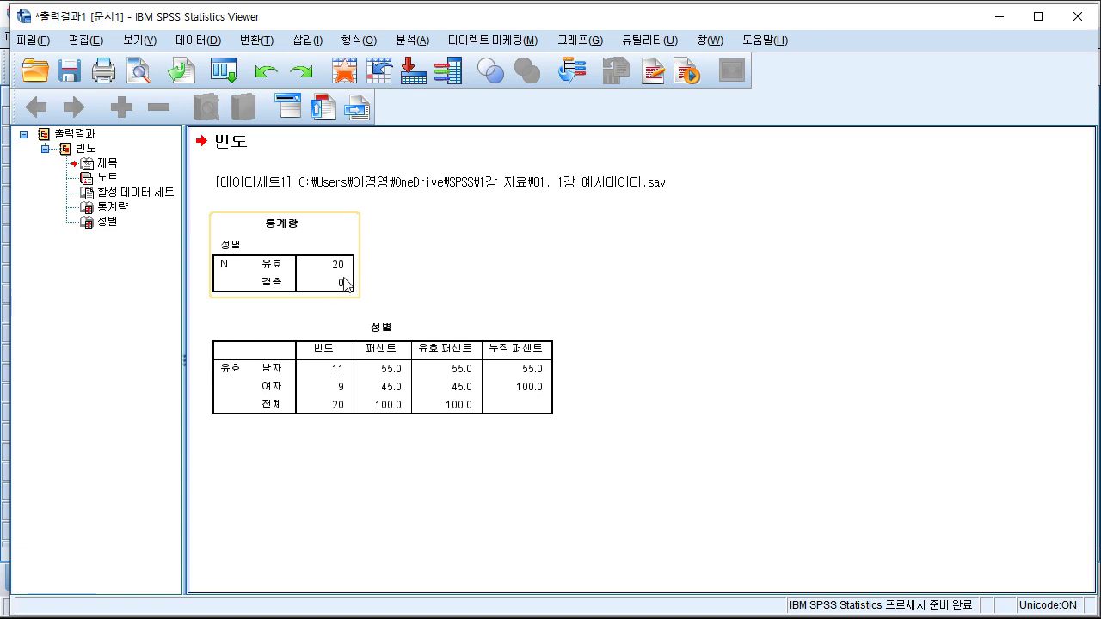
# Step: Examine the 통계량 and 성별 frequency tables in the output, minimize the Viewer and return to the case data
pyautogui.click(319, 344)
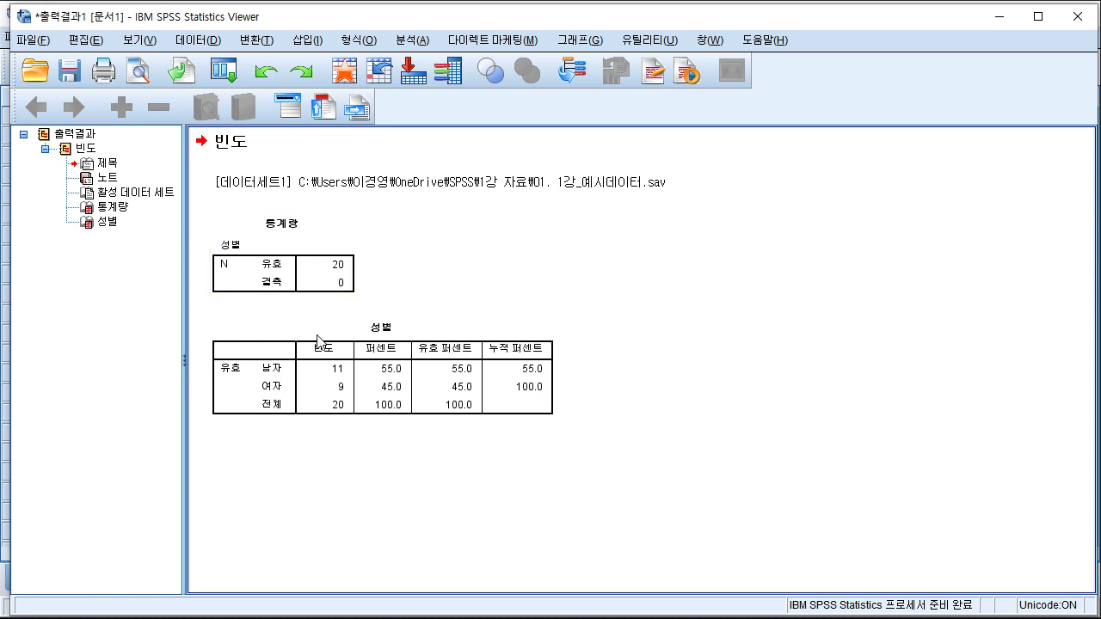
pyautogui.click(336, 490)
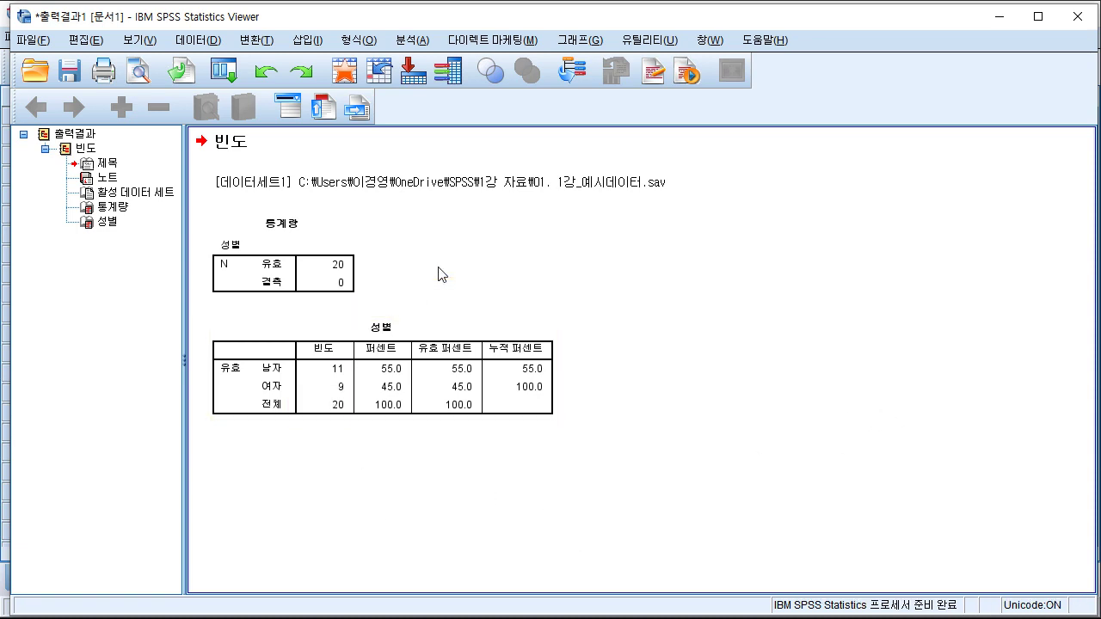
pyautogui.click(405, 384)
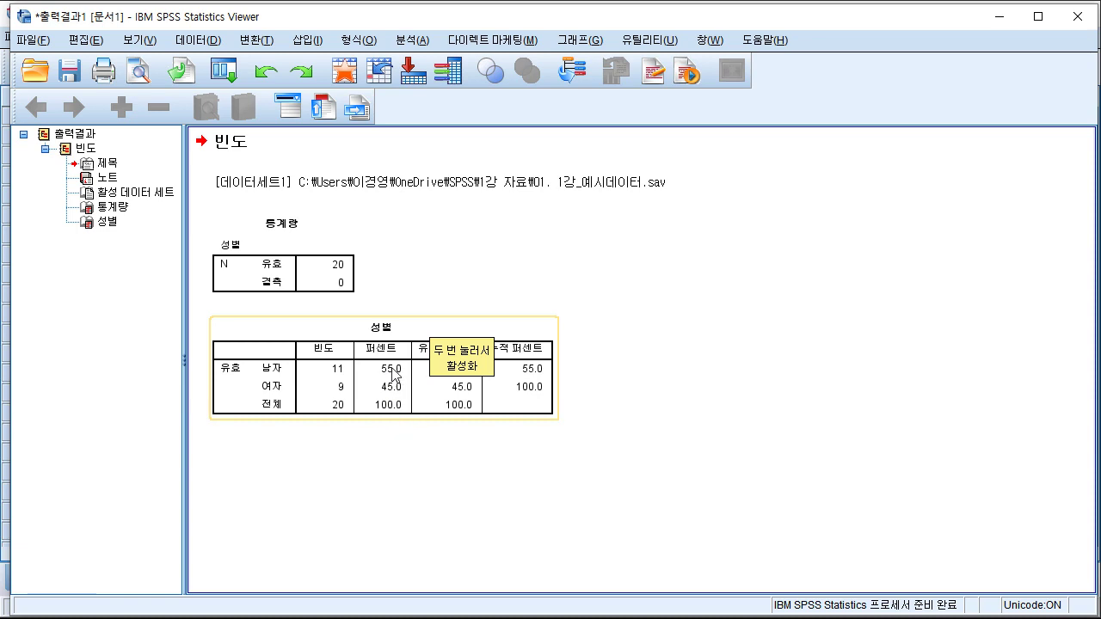
pyautogui.click(422, 428)
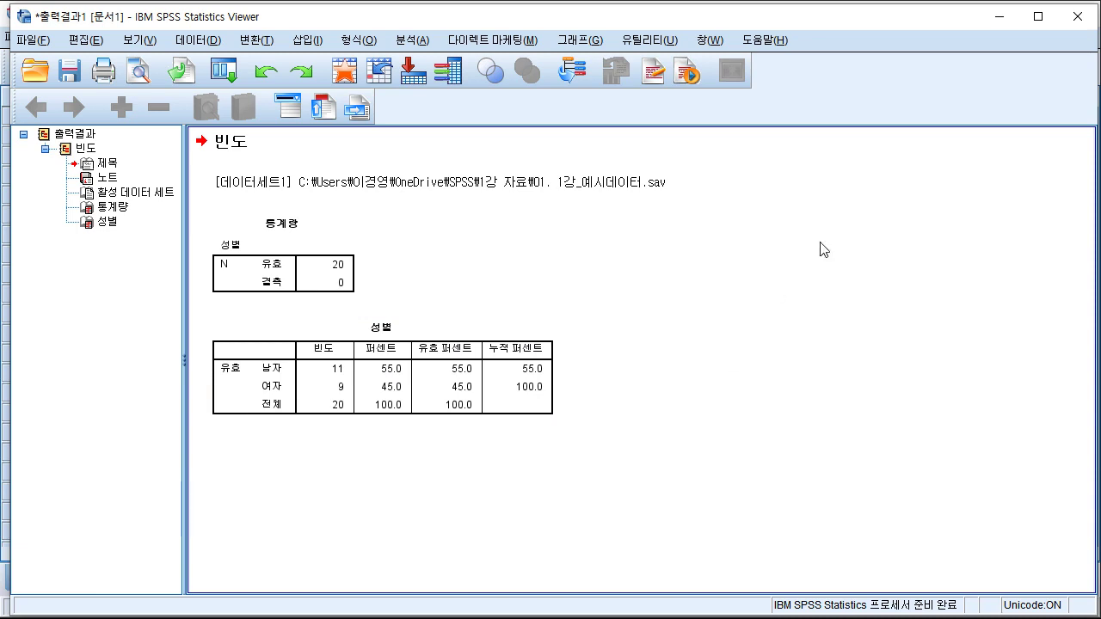
pyautogui.click(999, 21)
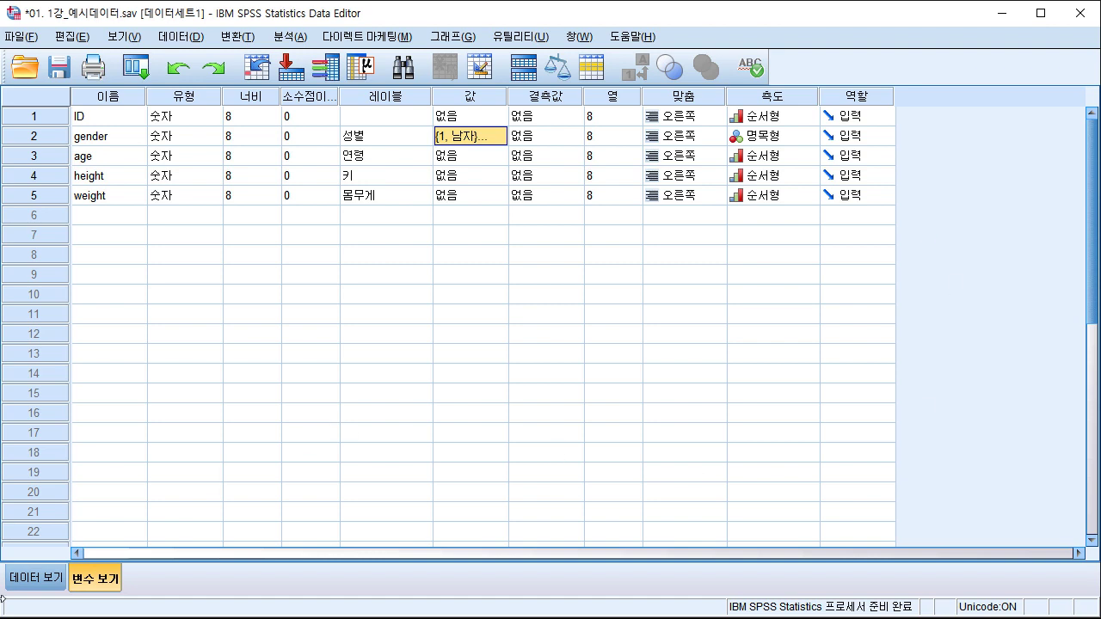
pyautogui.click(34, 583)
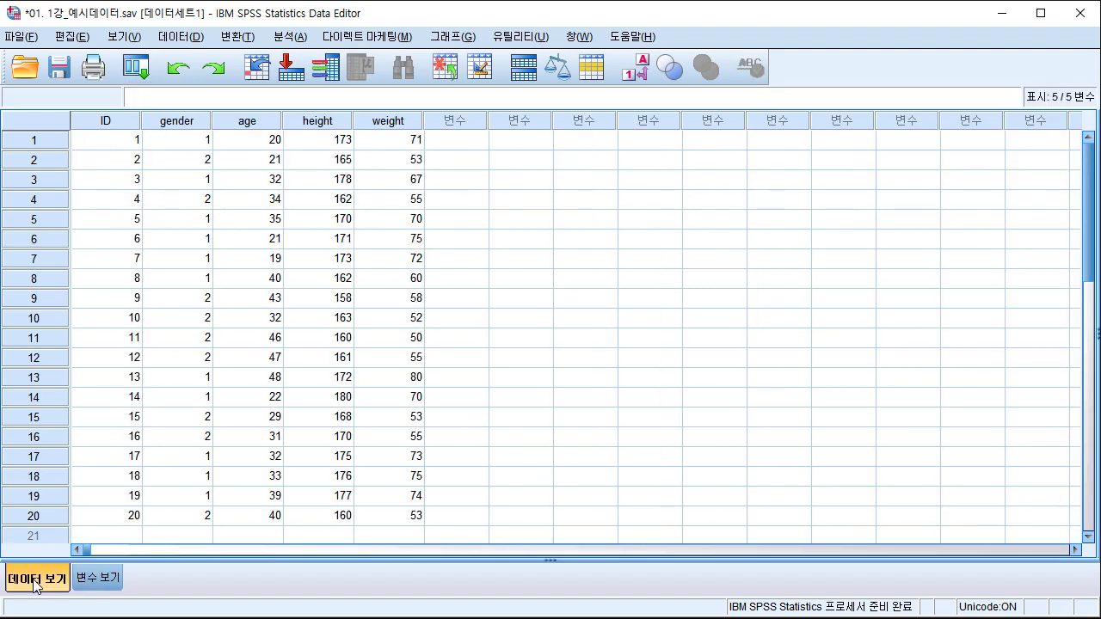